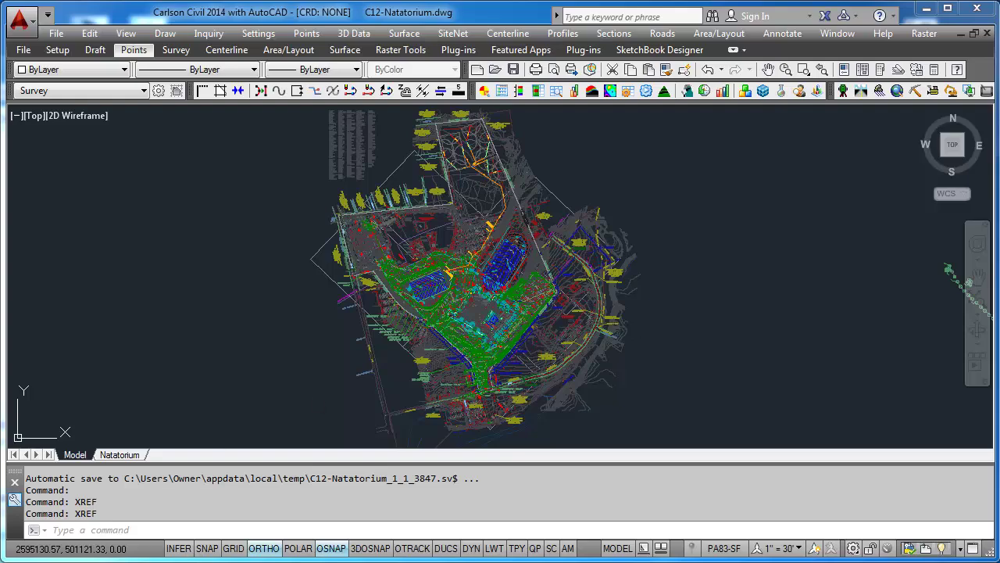
Step: Run XREF to review the Layout and Survey external references of the C12-Natatorium drawing, and close the palette
left_click(95, 532)
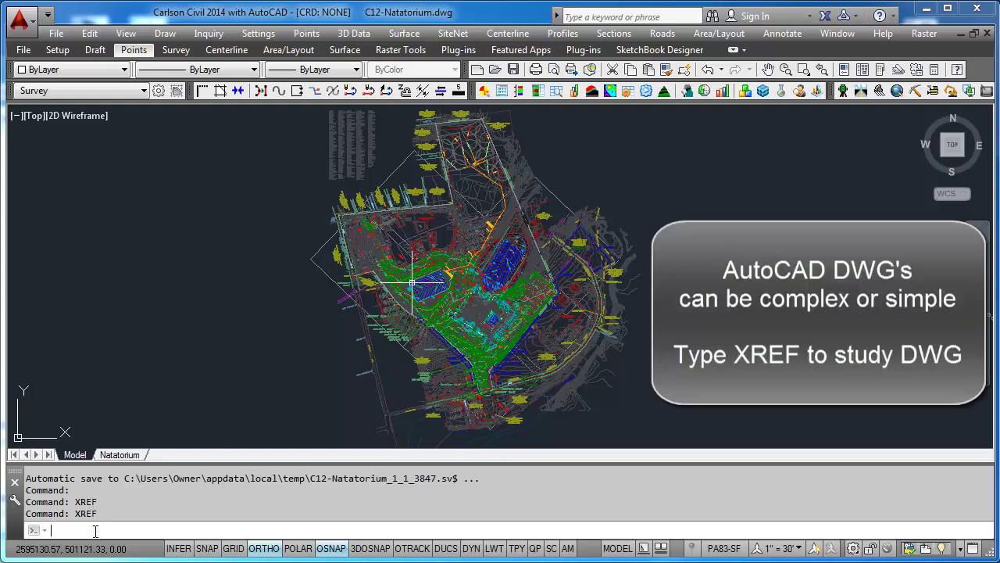
type("XREF")
key("Return")
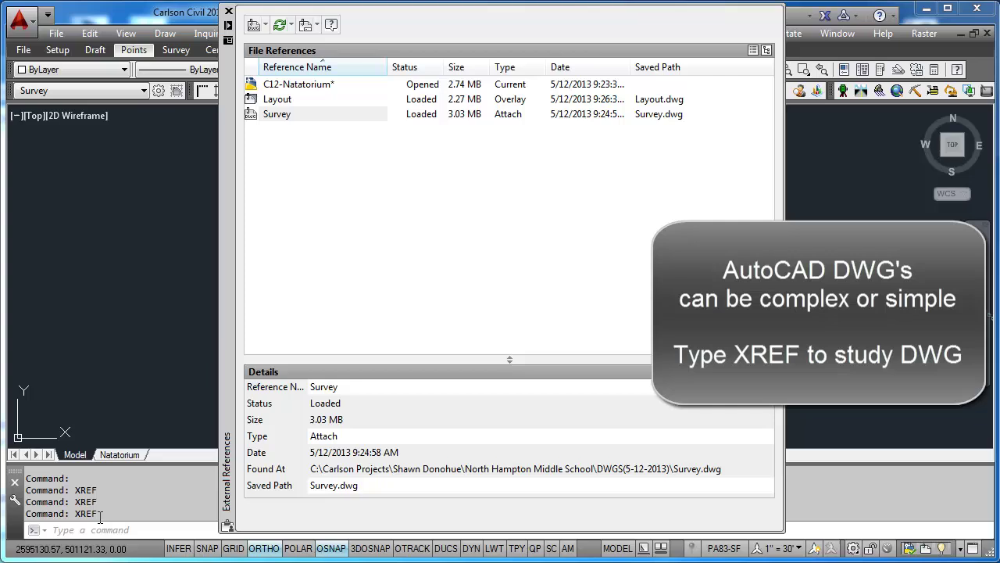
mouse_move(277, 118)
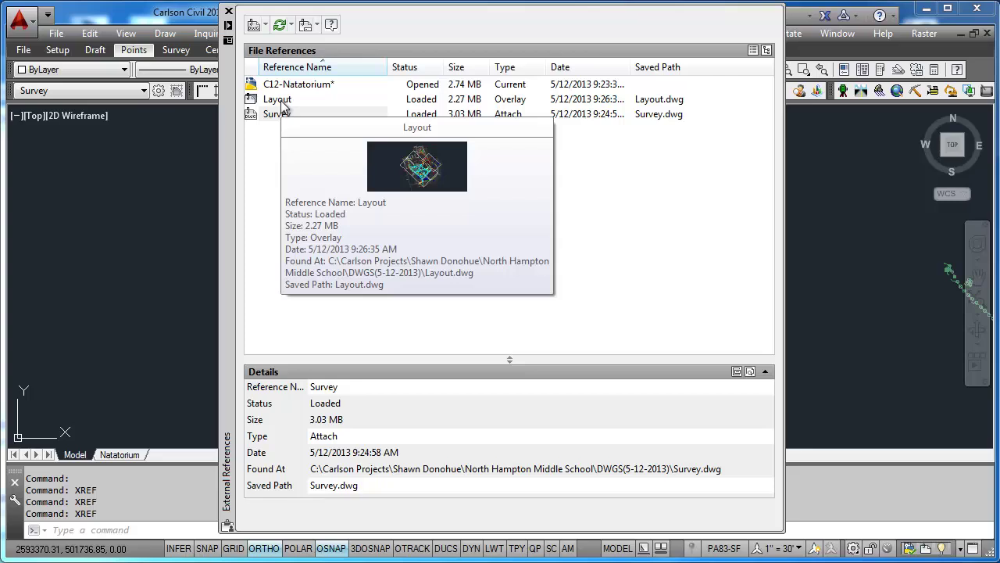
mouse_move(275, 88)
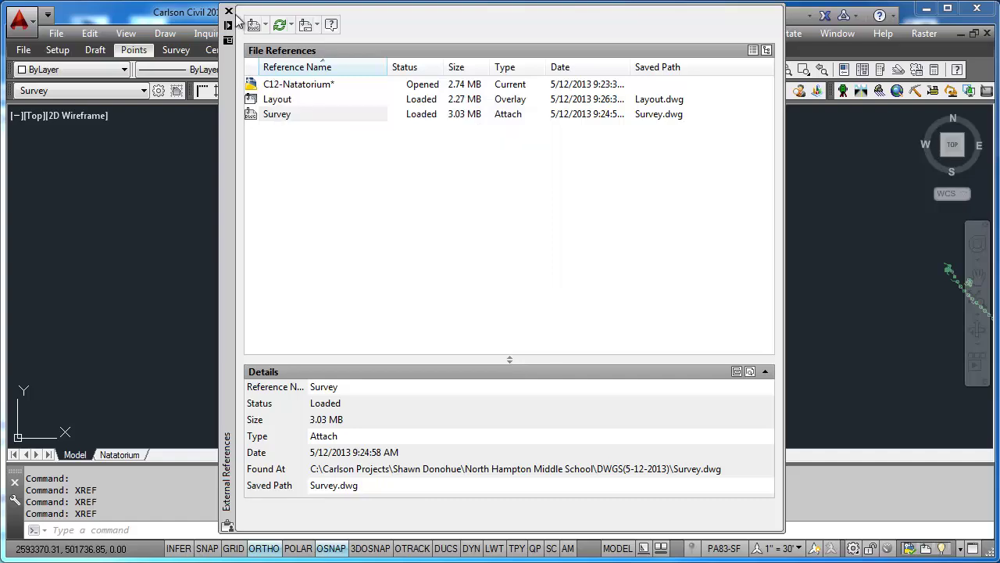
left_click(229, 12)
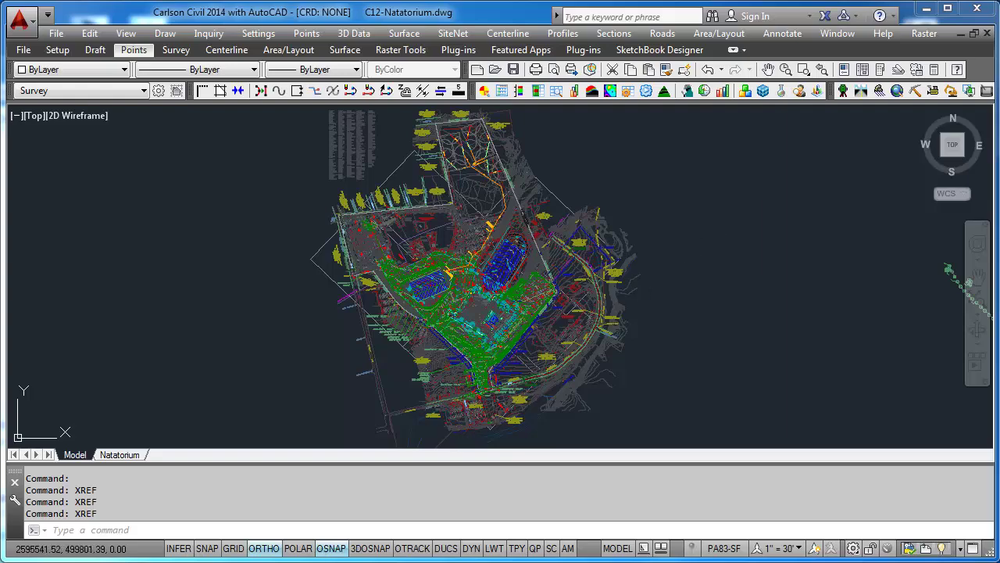
Step: Switch to the Phase1(2004).dwg drawing and examine its contours around Sediment Trap 1 against the underlying plan sheets
mouse_move(428, 562)
left_click(586, 529)
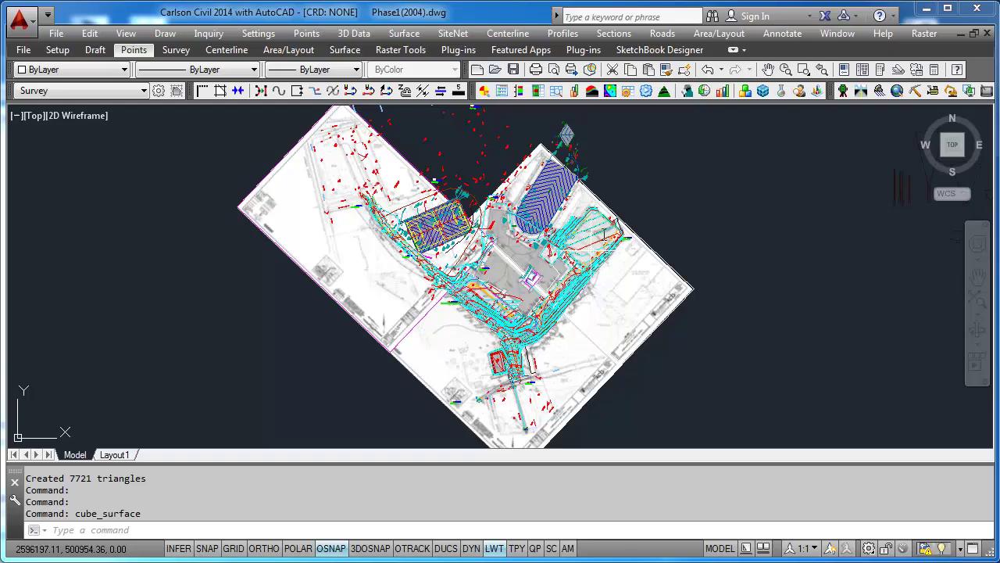
scroll(539, 328, "up", 5)
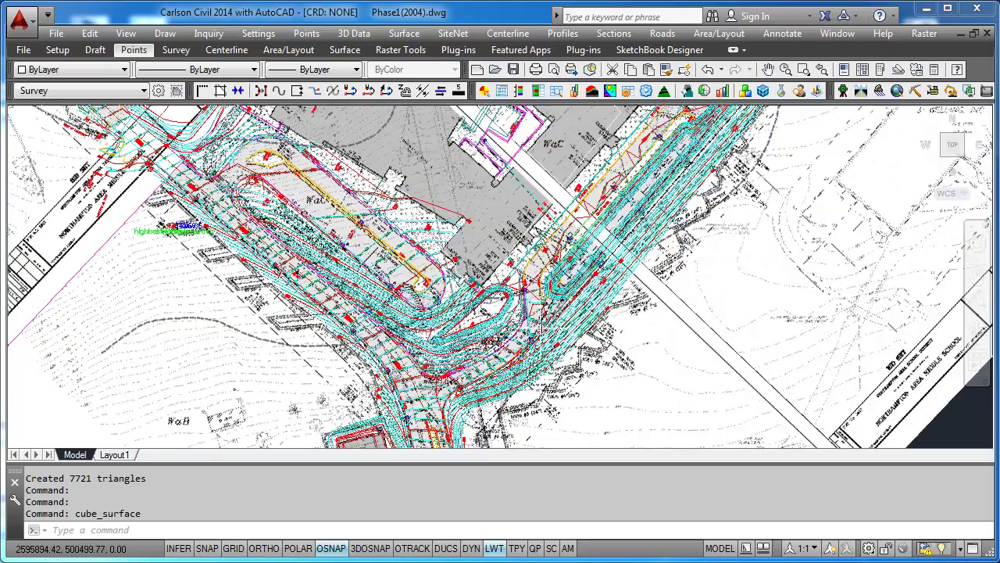
scroll(406, 316, "up", 5)
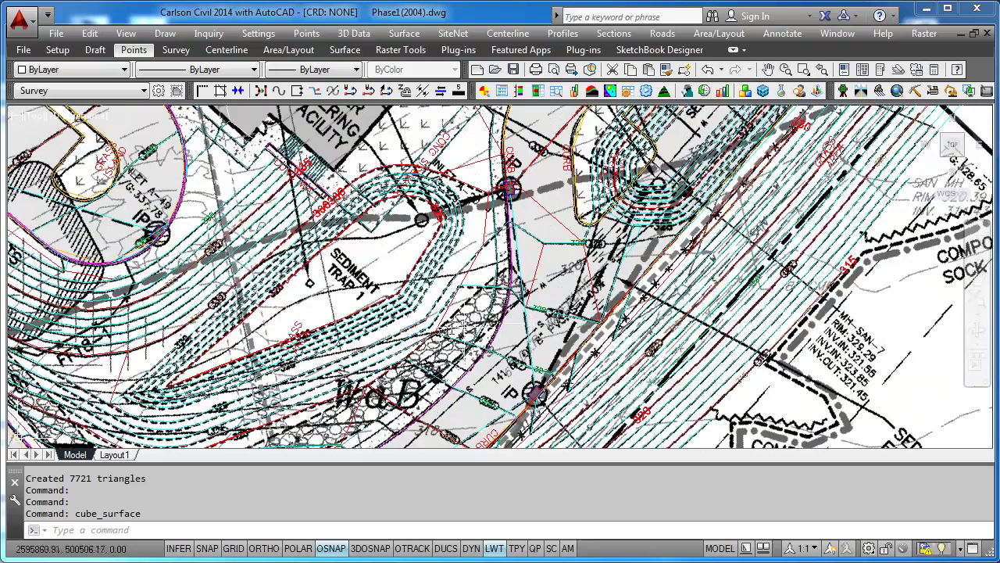
middle_click_drag(541, 240, 525, 279)
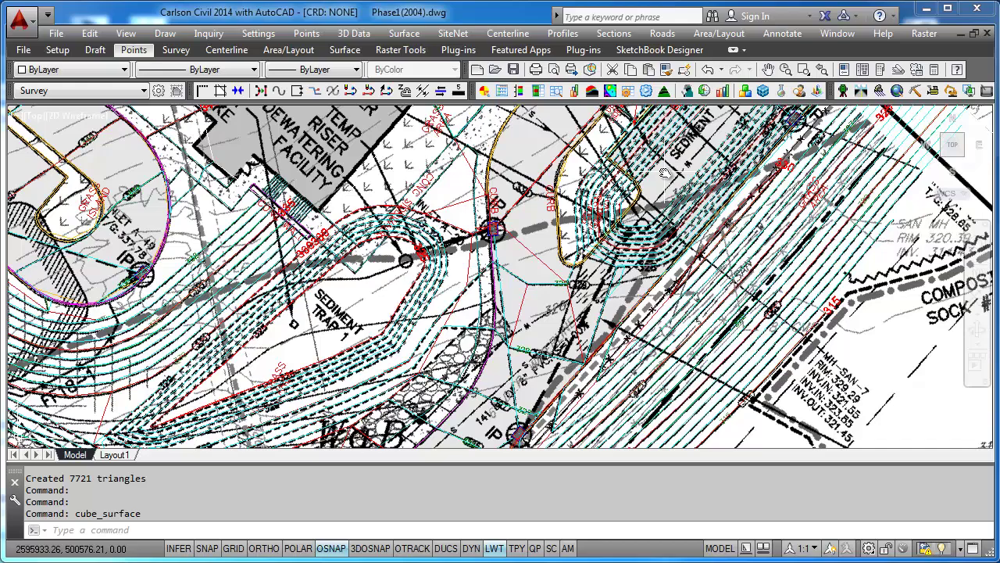
scroll(666, 196, "down", 5)
scroll(632, 229, "down", 6)
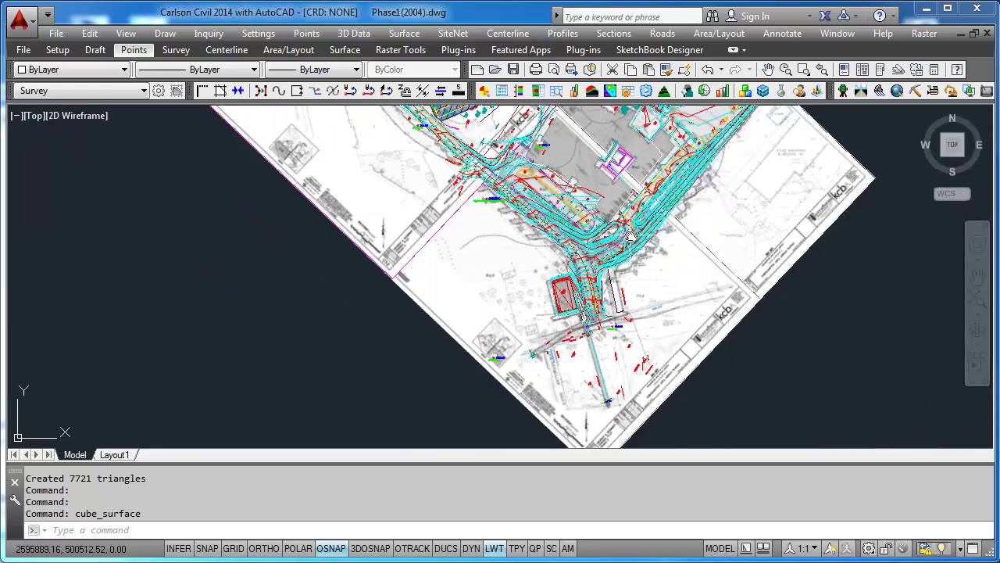
scroll(588, 271, "up", 3)
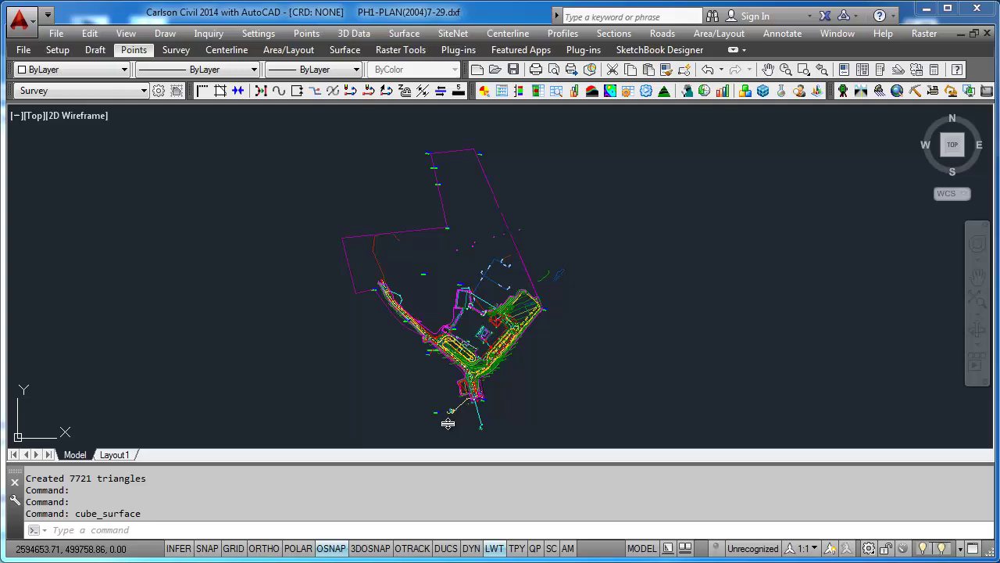
Step: Open PHASE1.tin from the North Hampton middle school Data\Surfaces folder in the Surface 3D Viewer
left_click(126, 32)
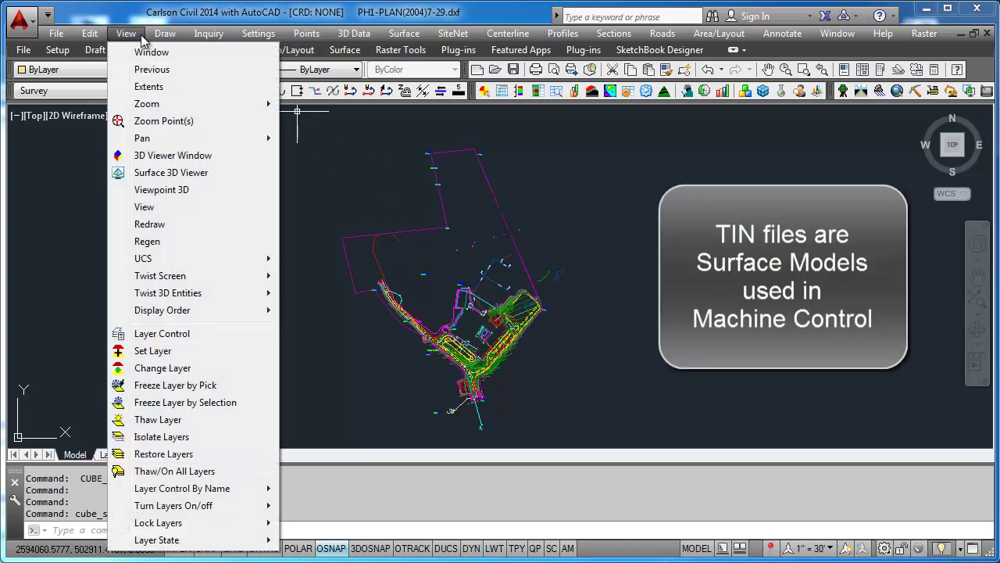
left_click(215, 174)
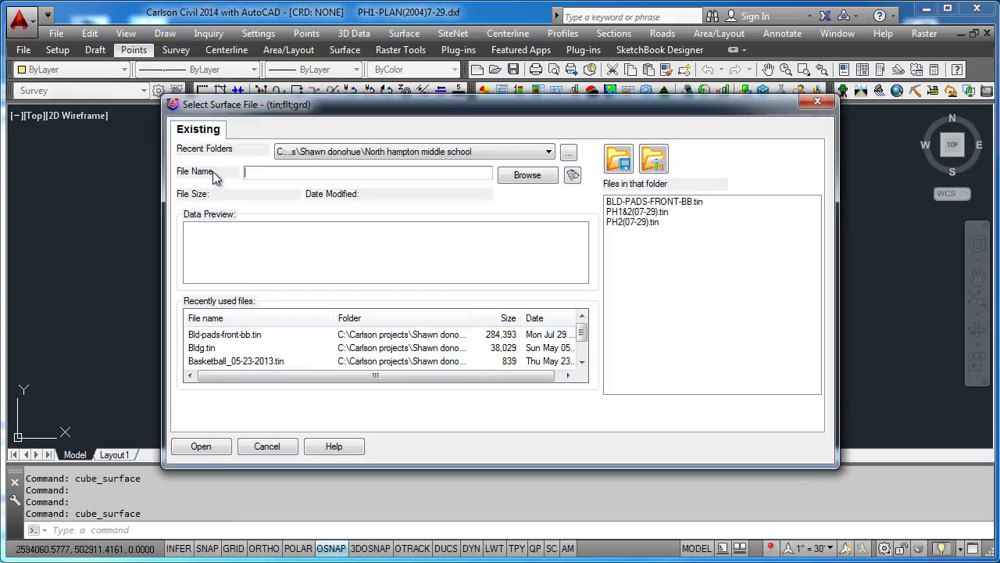
left_click(549, 152)
left_click(487, 186)
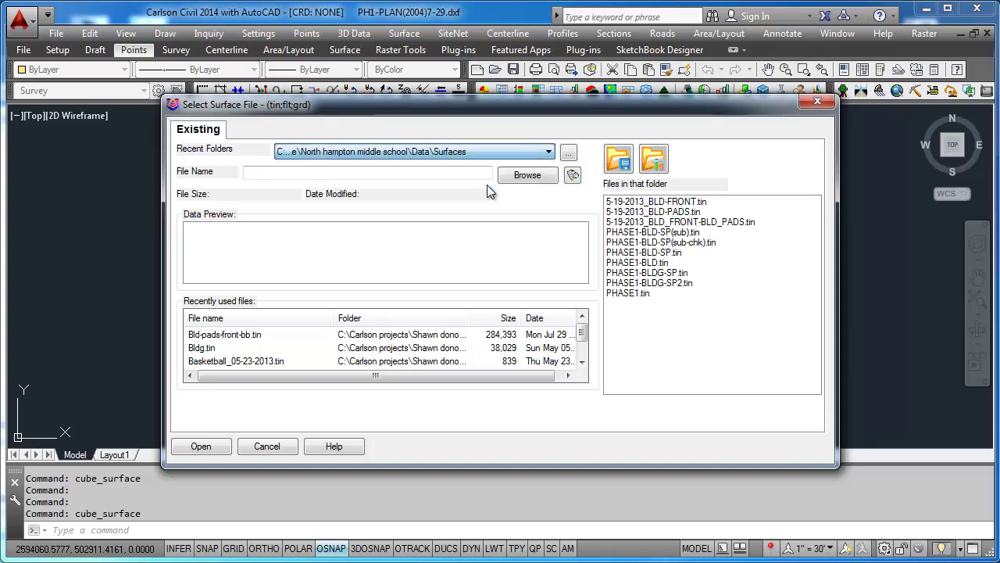
double_click(628, 293)
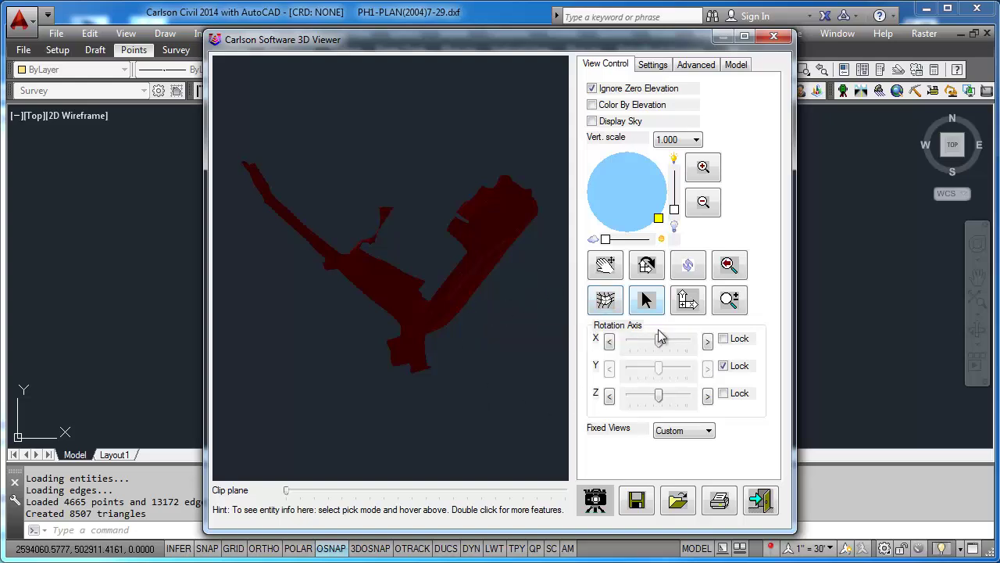
Step: Inspect the Phase 1 surface's triangles in wireframe from a tilted close-up view, and return to the shaded display
left_click(608, 304)
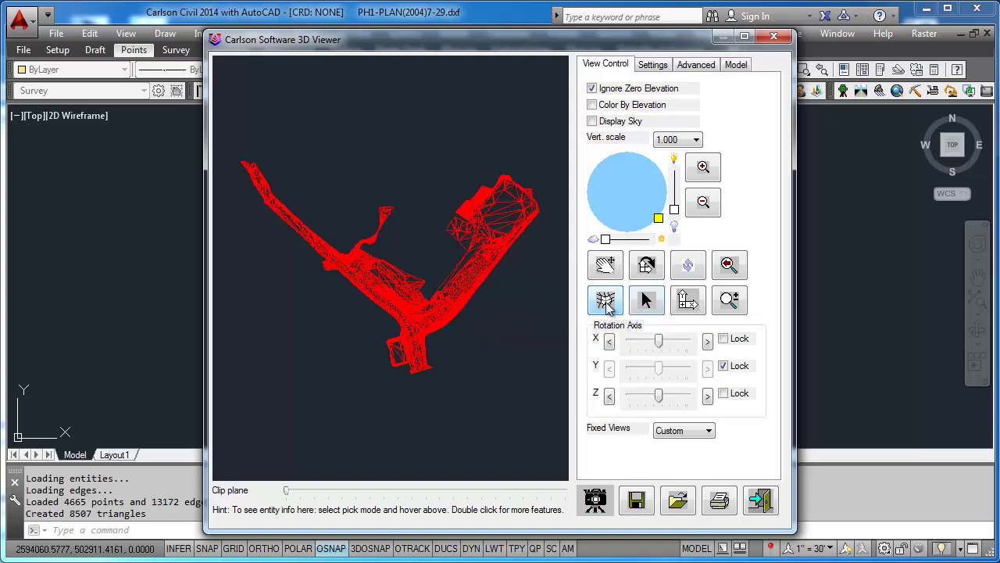
left_click_drag(447, 328, 449, 140)
left_click_drag(473, 339, 453, 290)
scroll(438, 294, "up", 3)
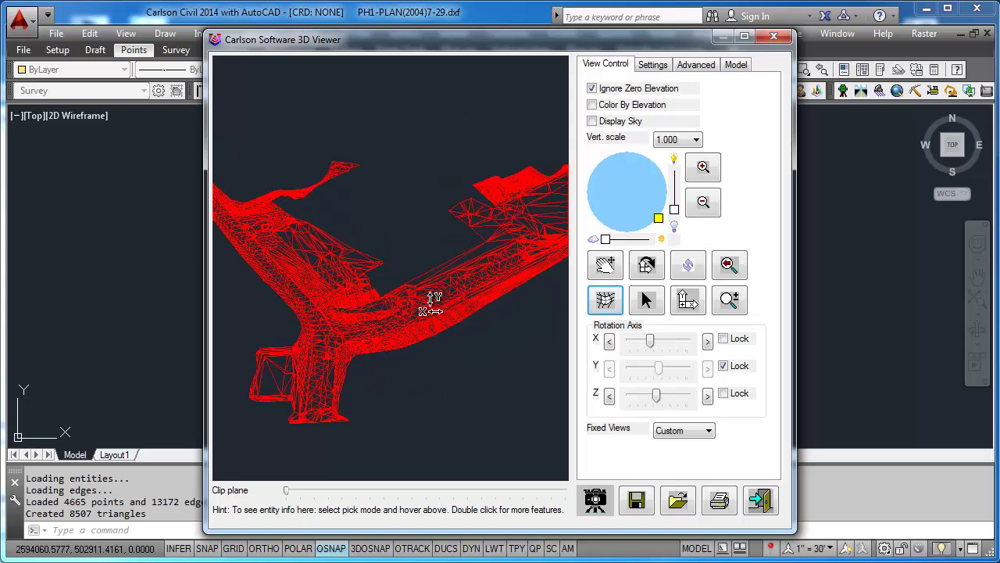
scroll(379, 339, "up", 2)
left_click(603, 305)
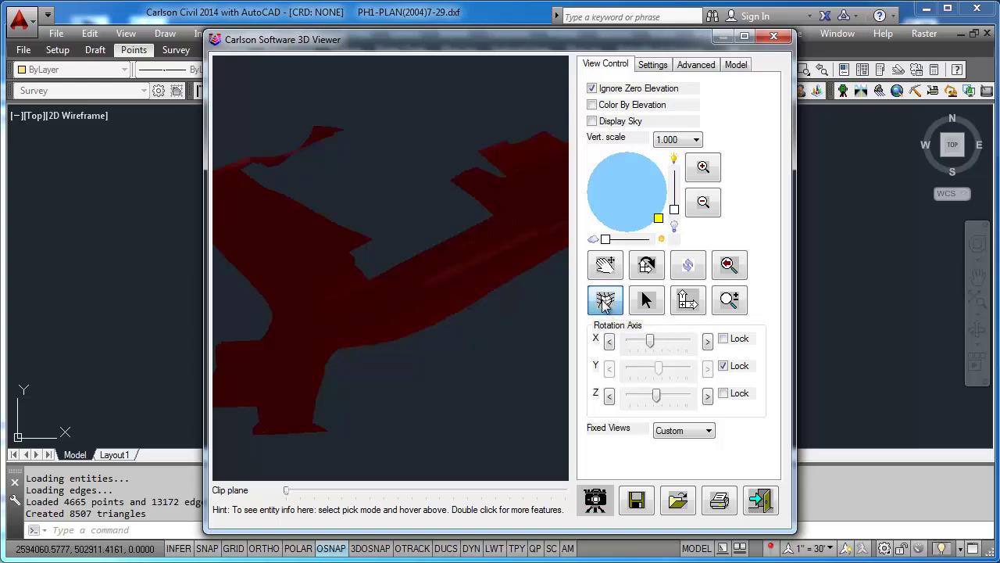
Step: Color the Phase 1 surface by elevation, view it at a vertical scale of 3.000, and exit the 3D viewer
left_click(630, 105)
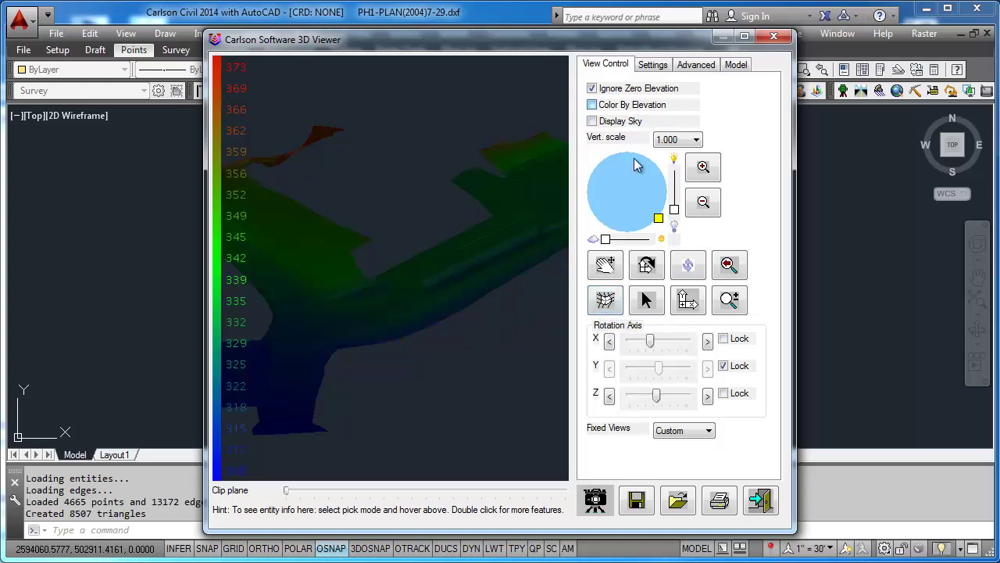
left_click(697, 139)
left_click(690, 227)
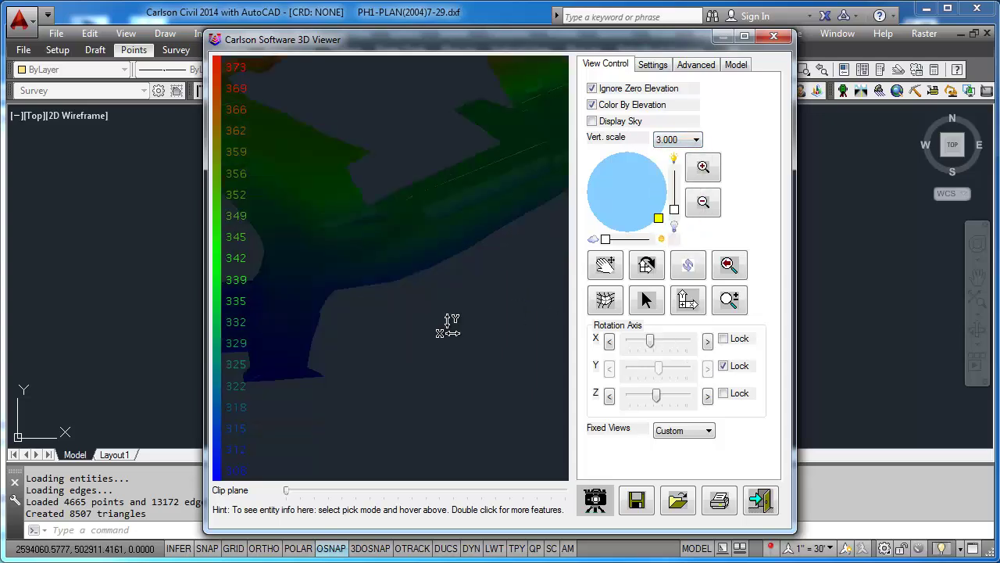
left_click_drag(414, 289, 380, 319)
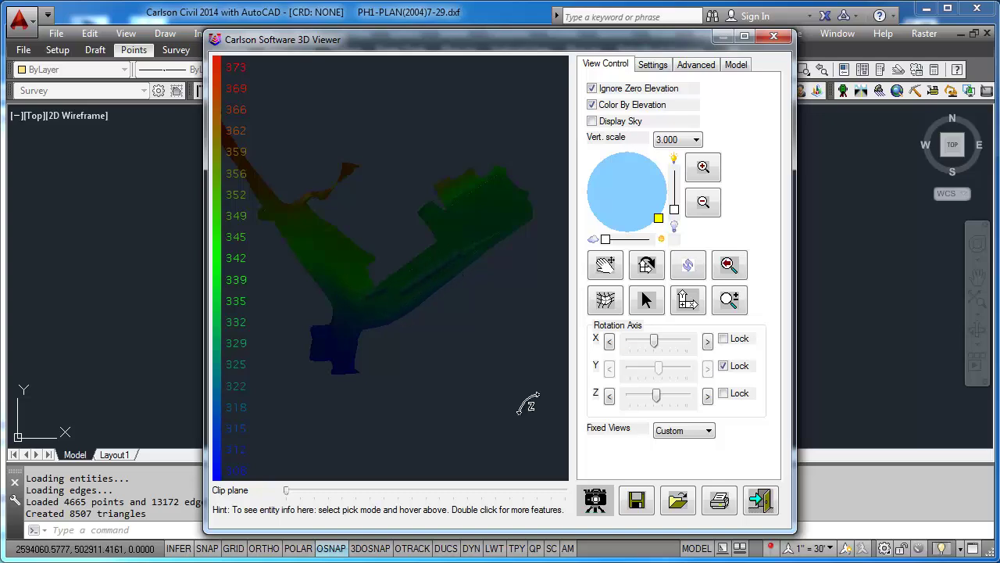
left_click(755, 504)
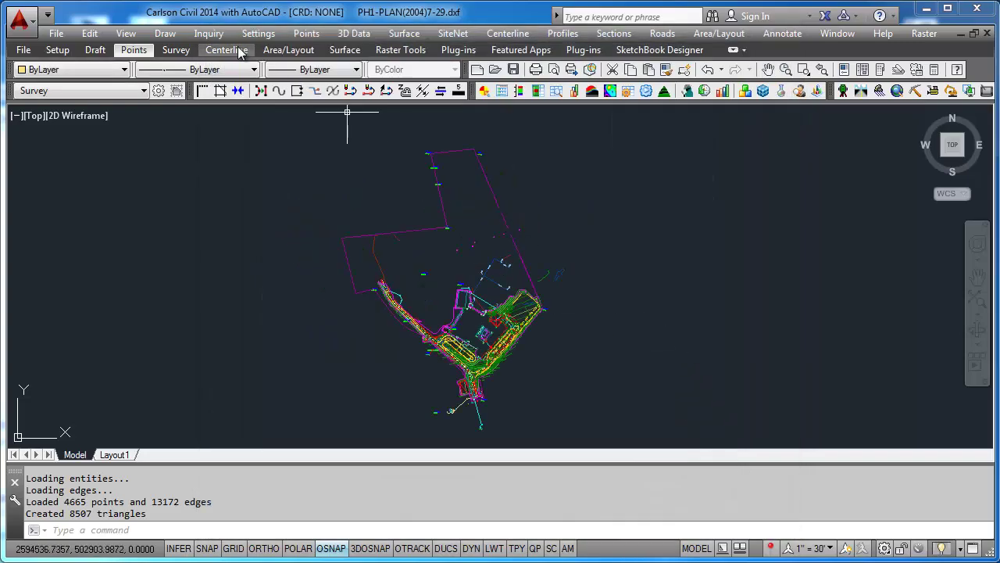
Step: Open the PHASE1-BLD-SP.tin surface file in the Surface 3D Viewer
left_click(134, 49)
left_click(172, 196)
left_click(672, 253)
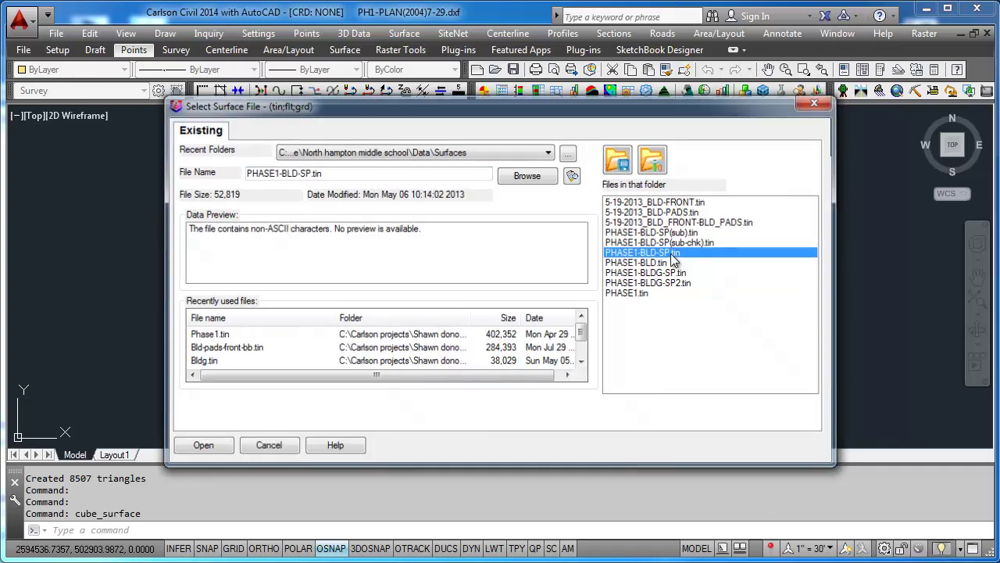
double_click(673, 258)
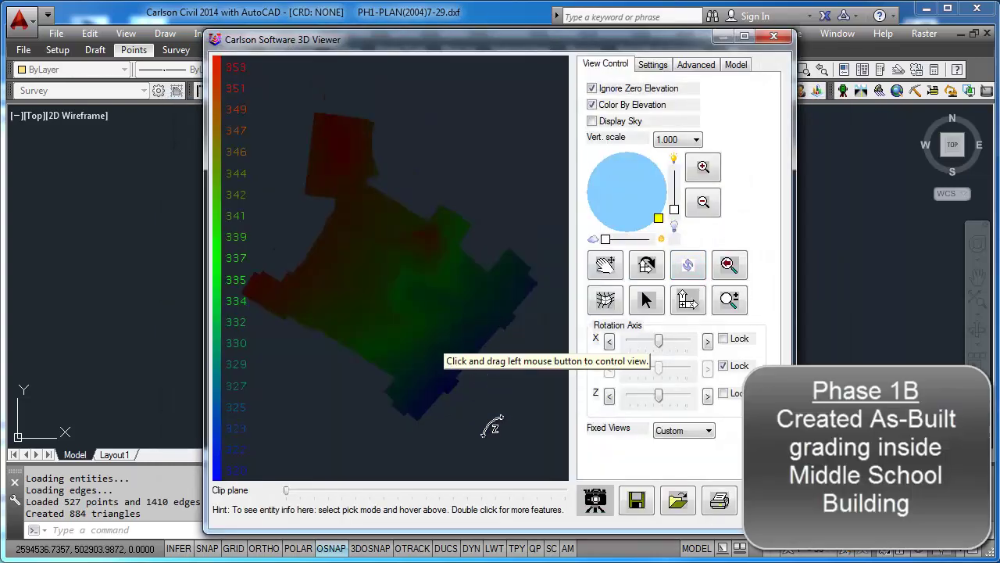
Step: Tilt the building surface, keep it colored by elevation, and set its vertical scale to 3.000
left_click_drag(493, 426, 435, 89)
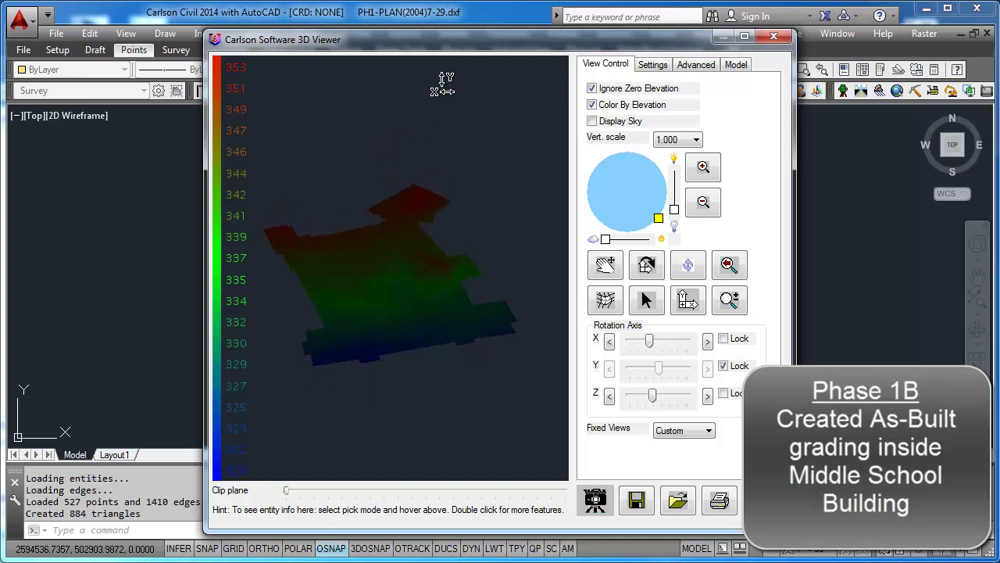
left_click(648, 105)
left_click(648, 105)
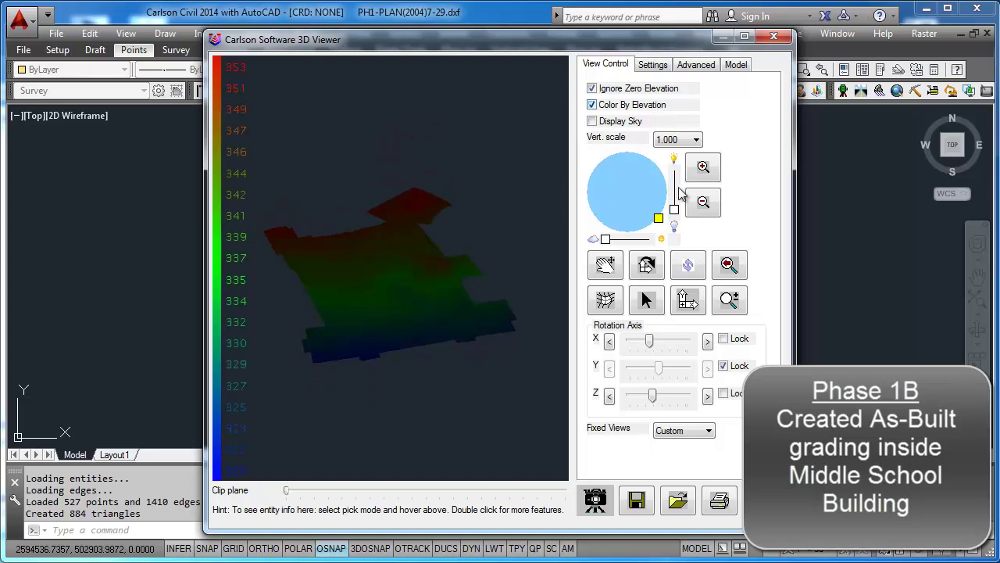
left_click(695, 139)
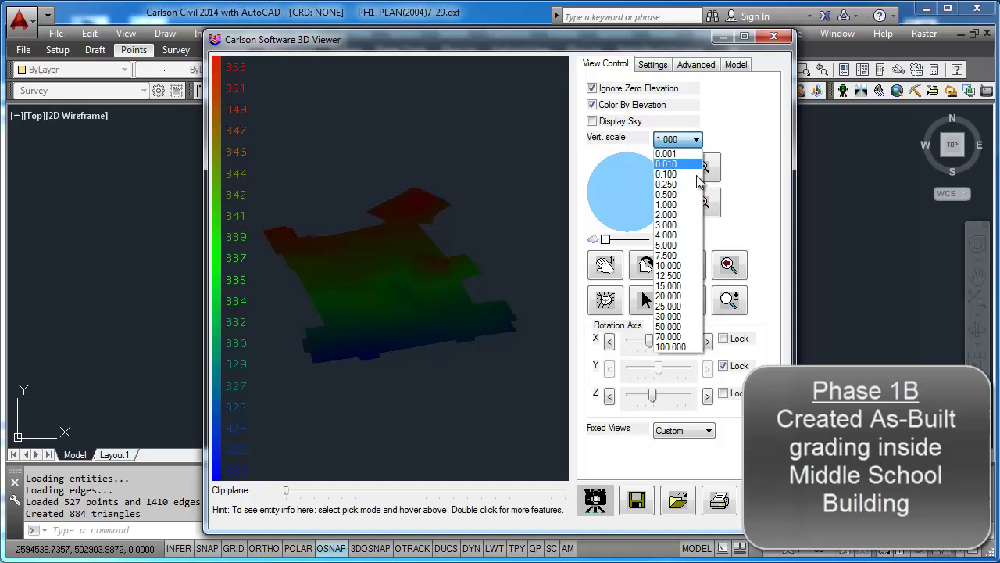
left_click(682, 227)
Step: Inspect the vertically exaggerated building surface from several angles and exit the 3D viewer
scroll(358, 321, "up", 3)
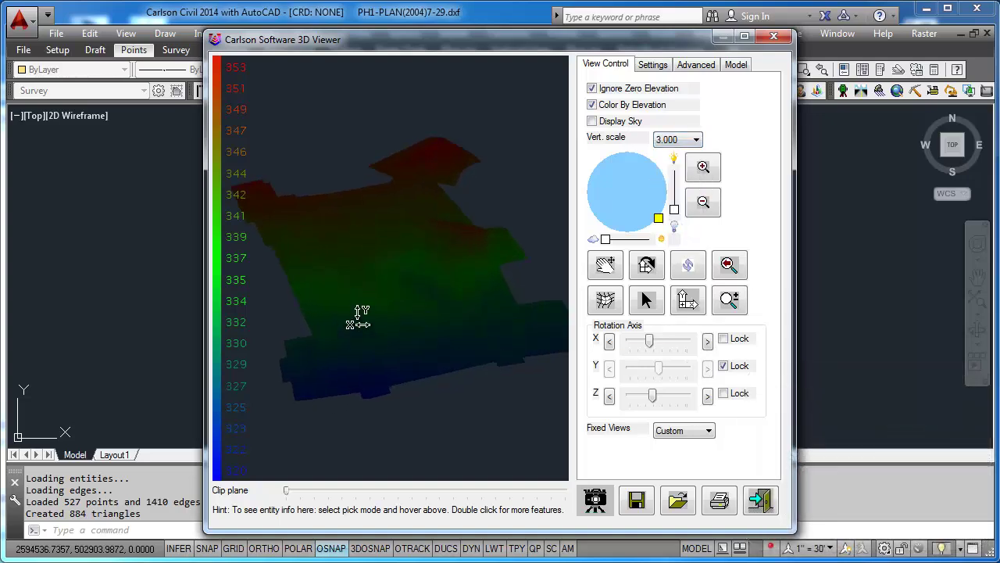
left_click_drag(440, 398, 408, 412)
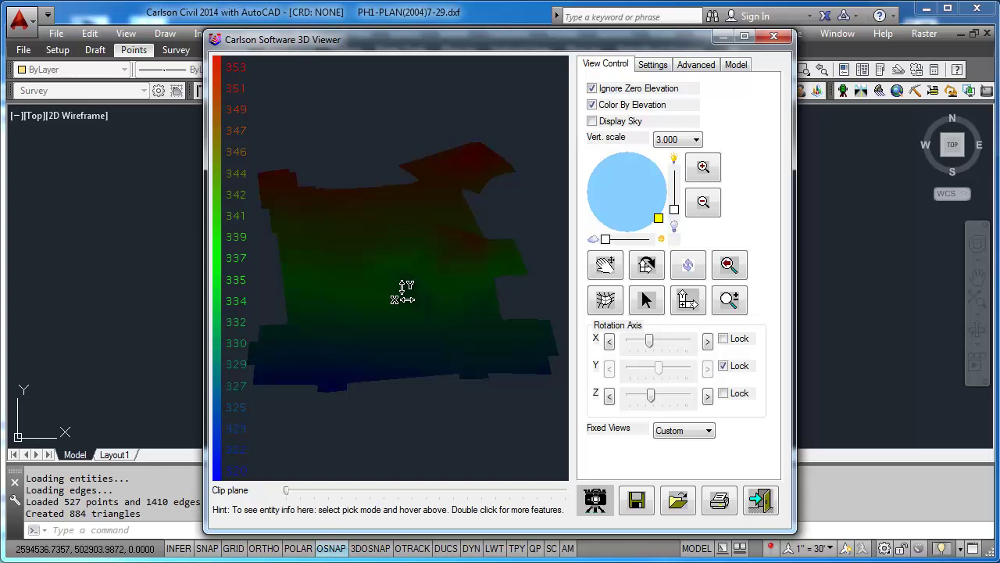
left_click_drag(364, 357, 380, 408)
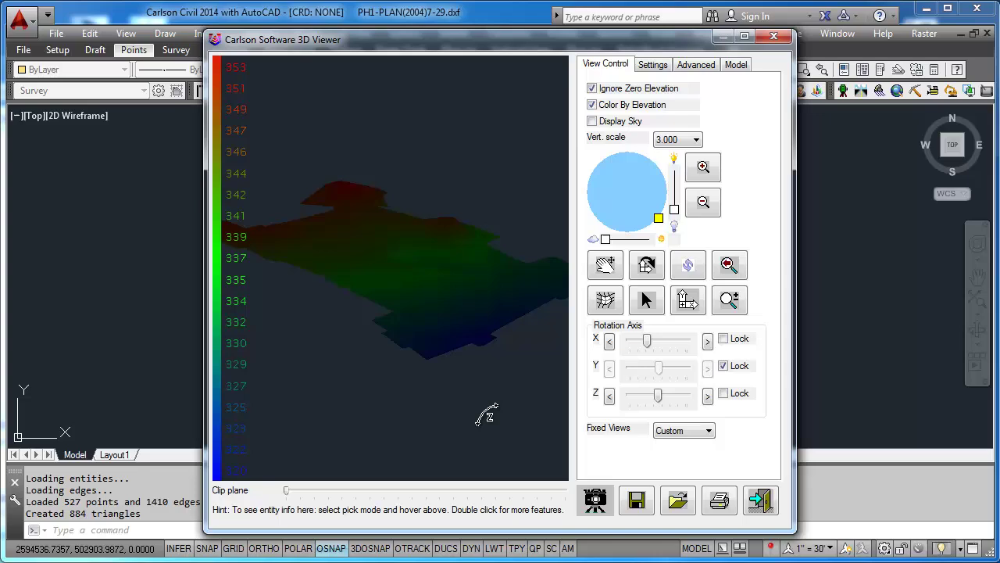
left_click_drag(486, 414, 371, 374)
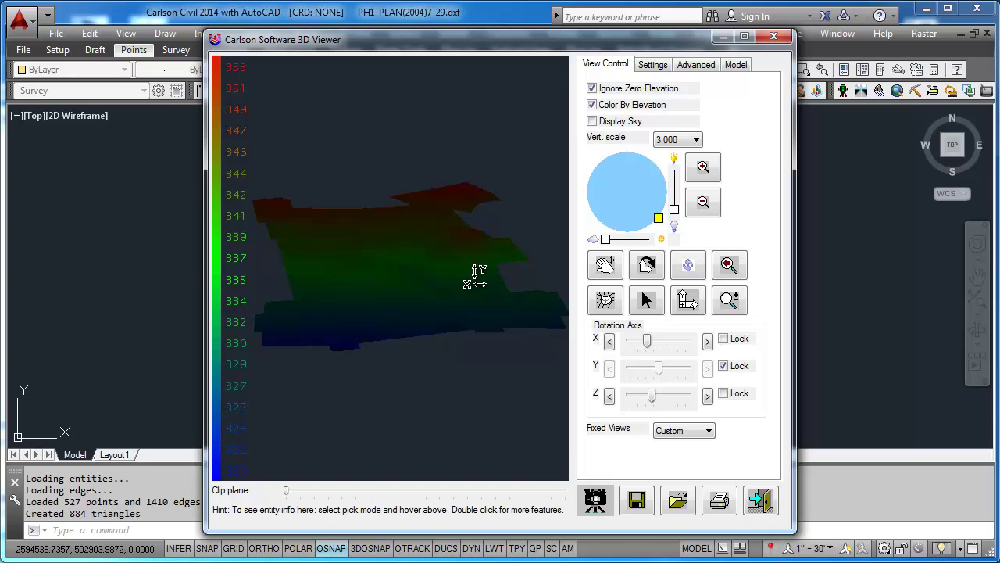
left_click(761, 501)
Step: Open the PHASE1-BLDG-SP.tin surface in the Surface 3D Viewer and set its vertical scale to 3.000
key("Return")
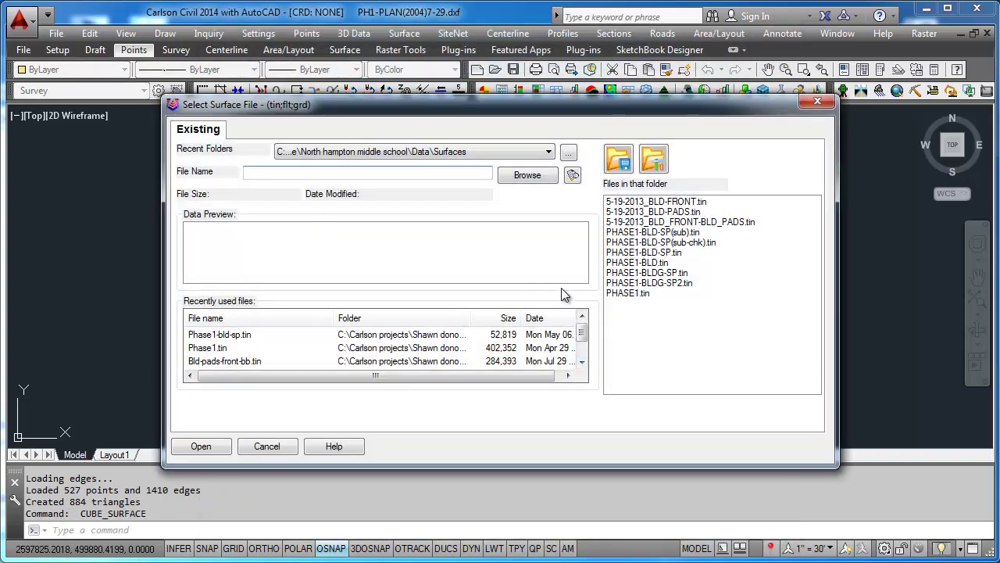
double_click(655, 273)
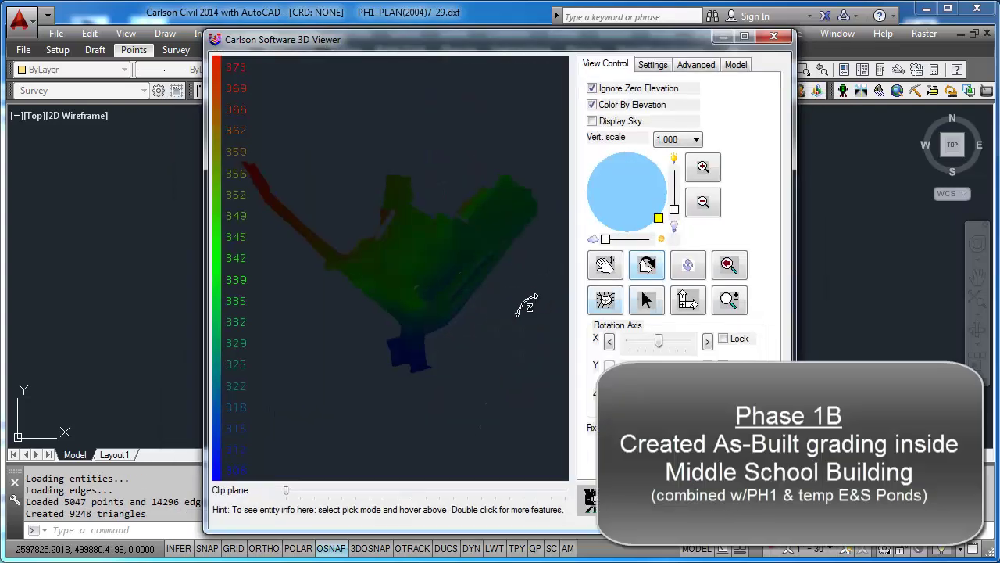
left_click_drag(474, 422, 500, 82)
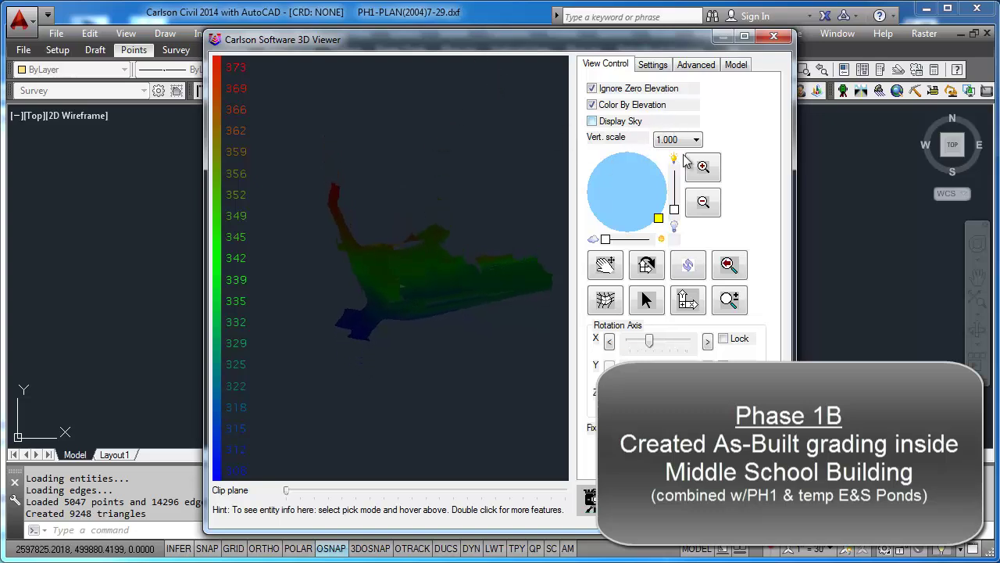
left_click(697, 140)
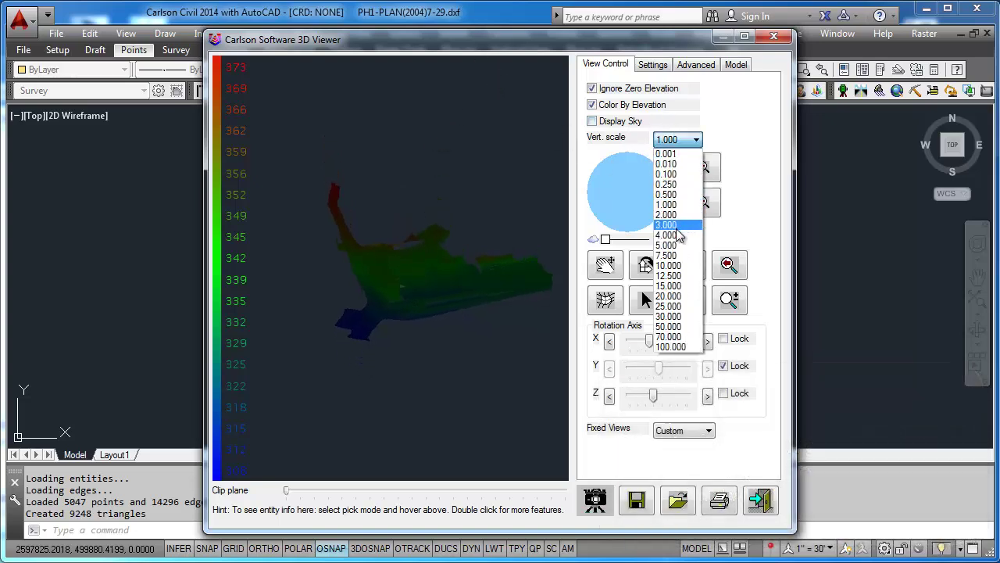
left_click(676, 233)
Step: Inspect the vertically exaggerated PHASE1-BLDG-SP surface from several angles and exit the 3D viewer
left_click_drag(397, 286, 353, 436)
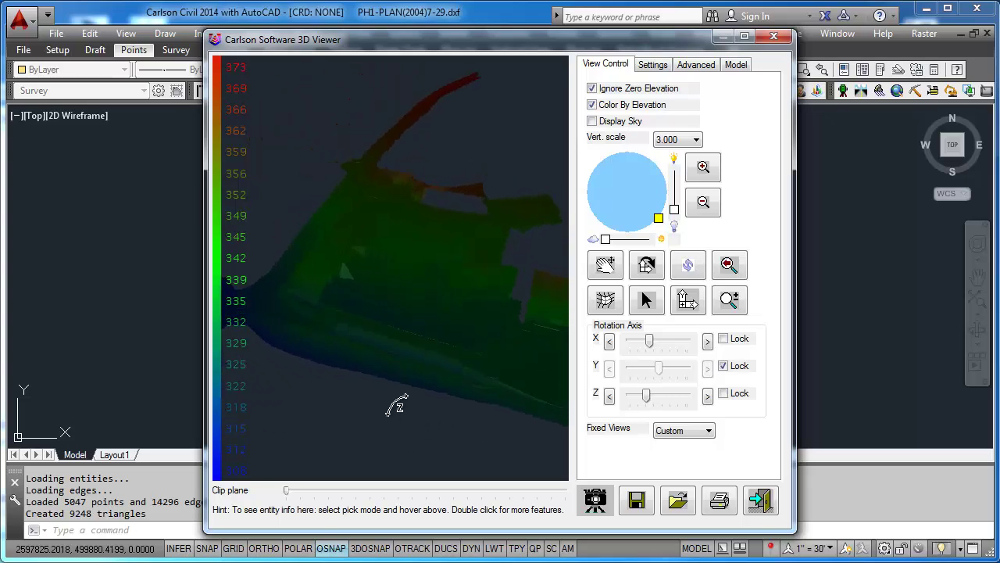
left_click_drag(397, 407, 431, 297)
left_click_drag(391, 461, 482, 406)
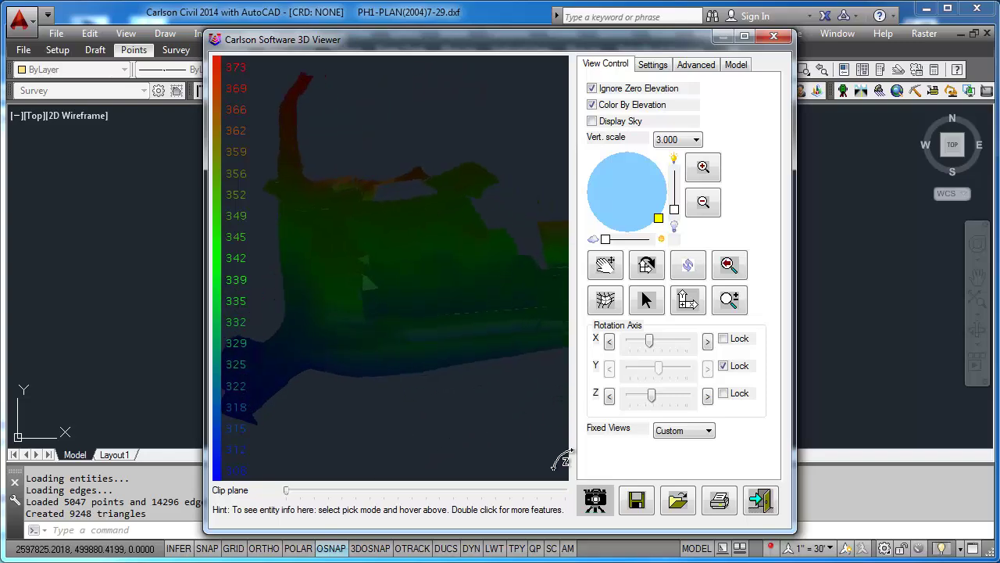
left_click(760, 501)
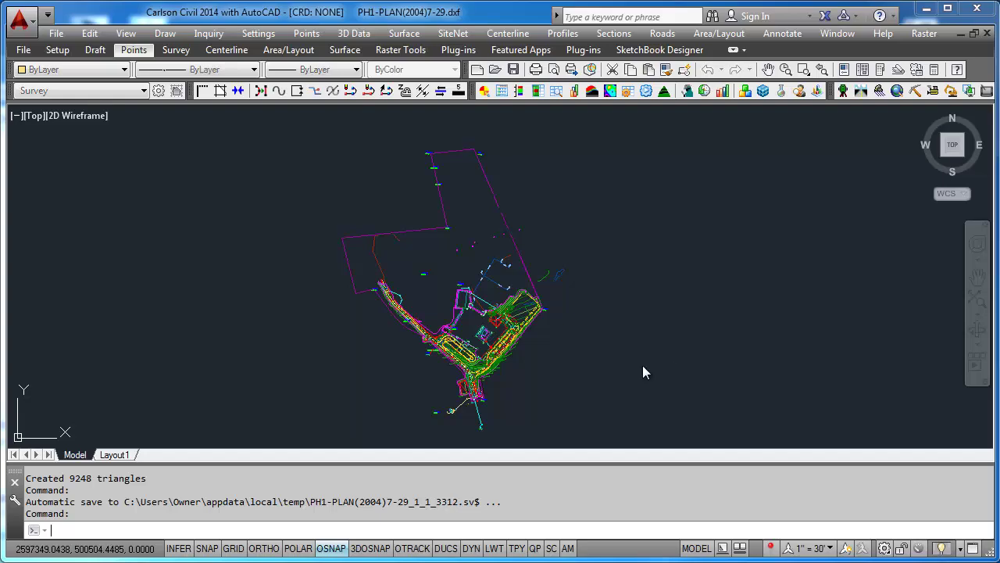
Step: Inspect the basement grading surface 5-19-2013_BLD-PADS.tin from several angles in the Surface 3D Viewer and exit the viewer
key("Return")
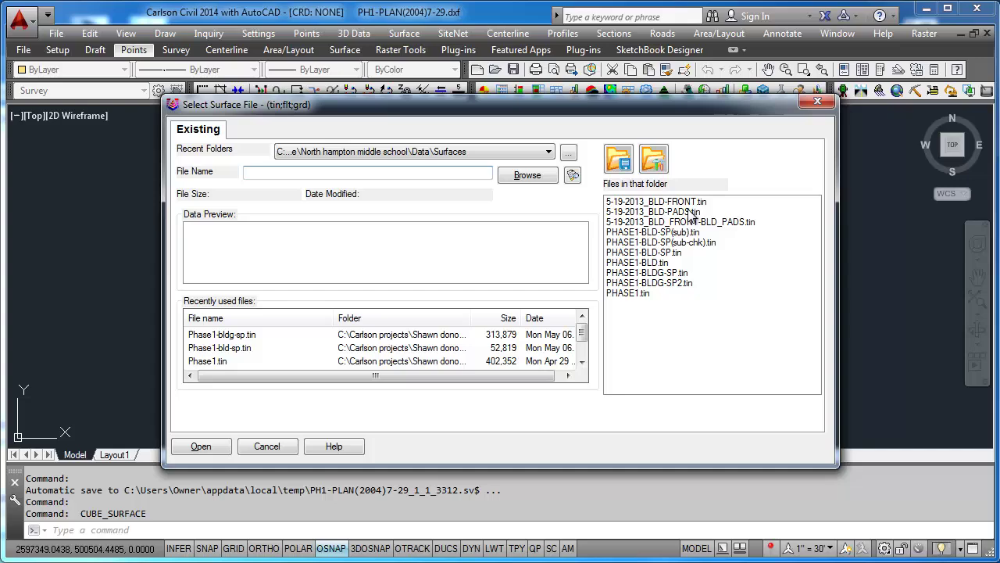
double_click(691, 212)
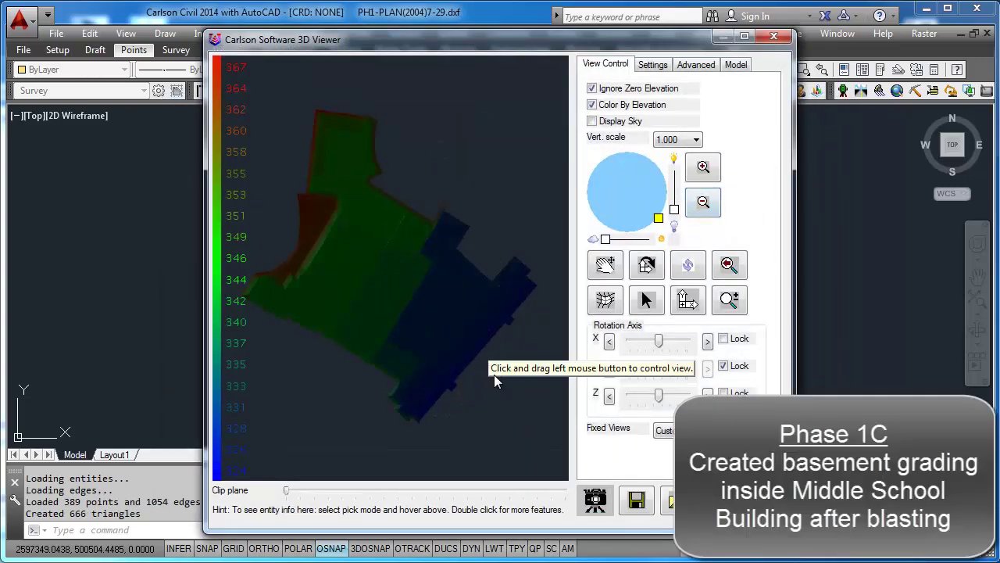
left_click_drag(400, 297, 404, 207)
left_click_drag(536, 371, 379, 397)
left_click_drag(373, 286, 400, 305)
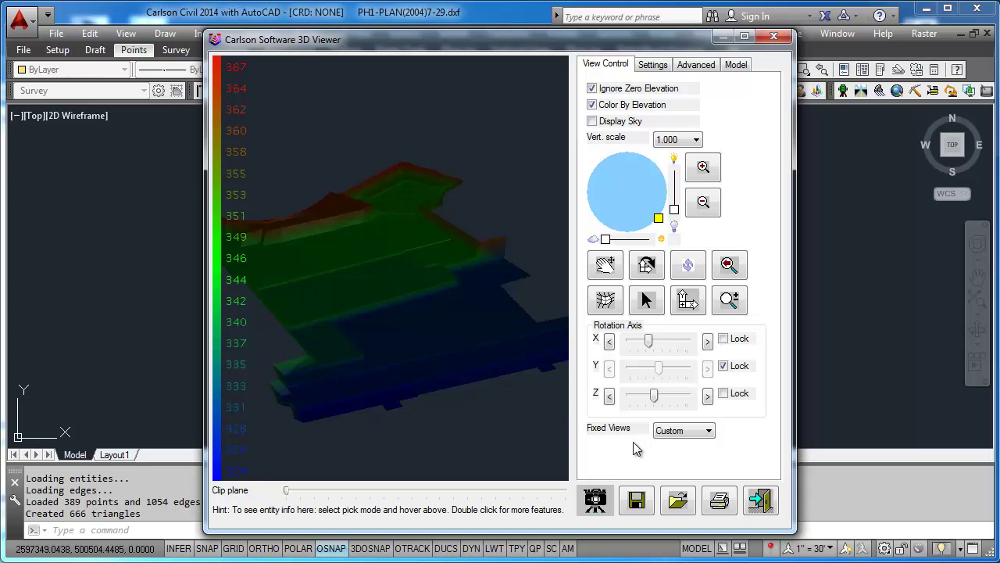
left_click(755, 504)
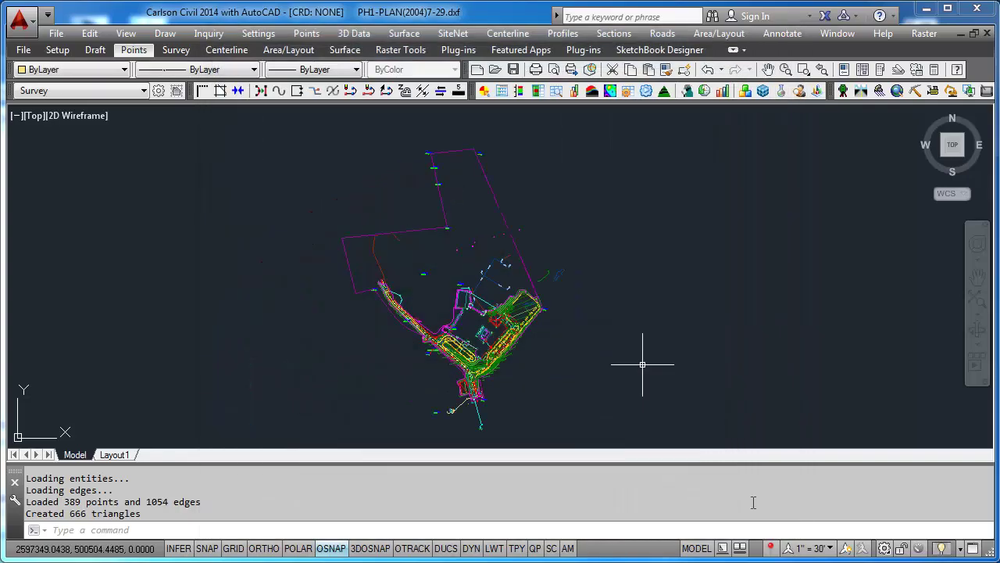
Step: Inspect the combined basement and Phase 1 surface PHASE1-BLD.tin from several angles in the Surface 3D Viewer and exit the viewer
key("Return")
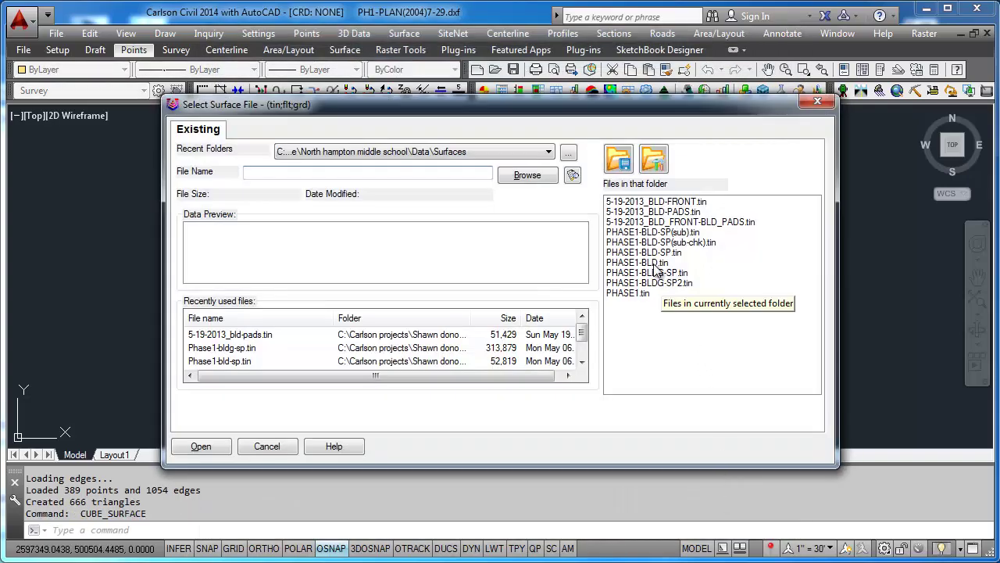
double_click(655, 263)
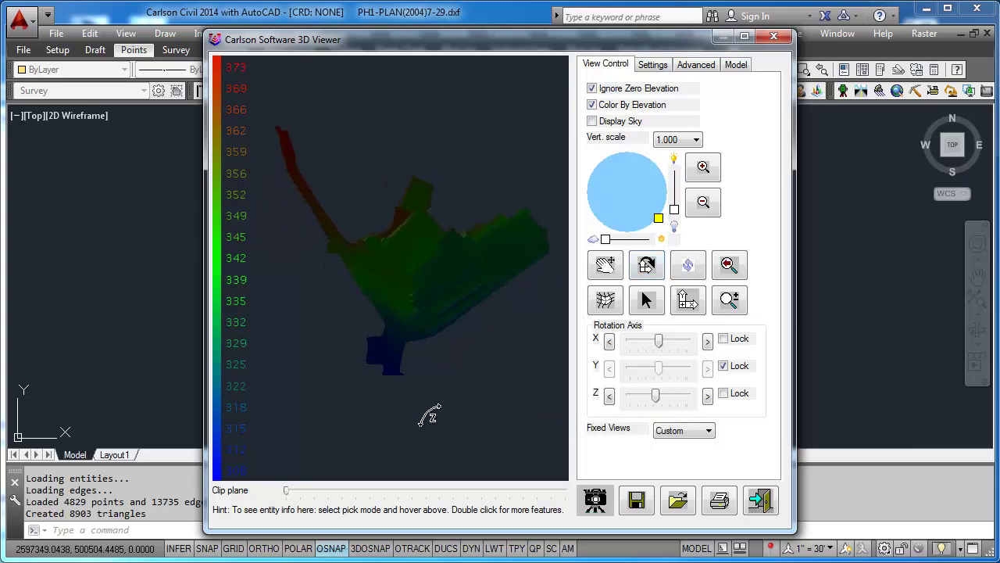
left_click_drag(429, 416, 389, 409)
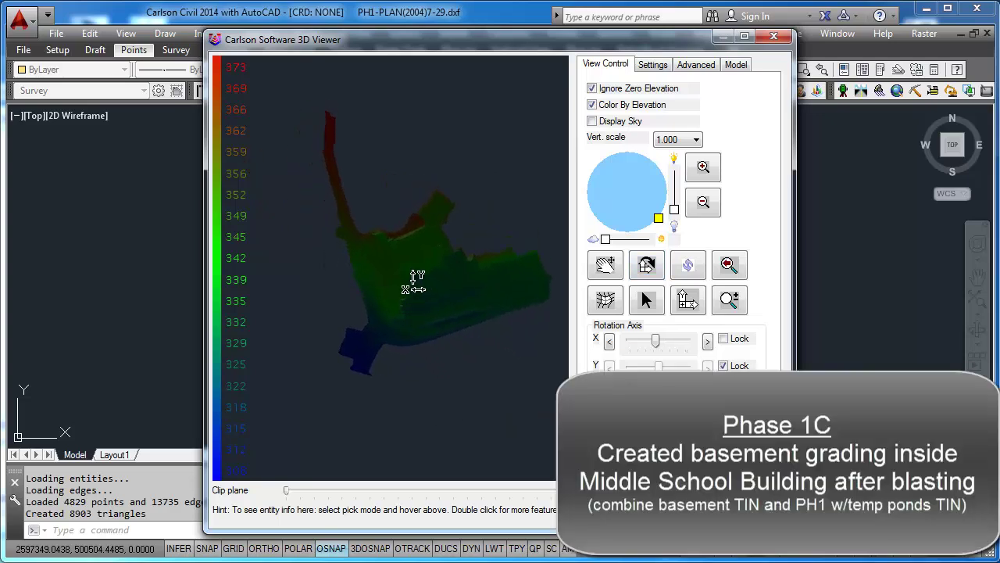
left_click_drag(414, 285, 364, 319)
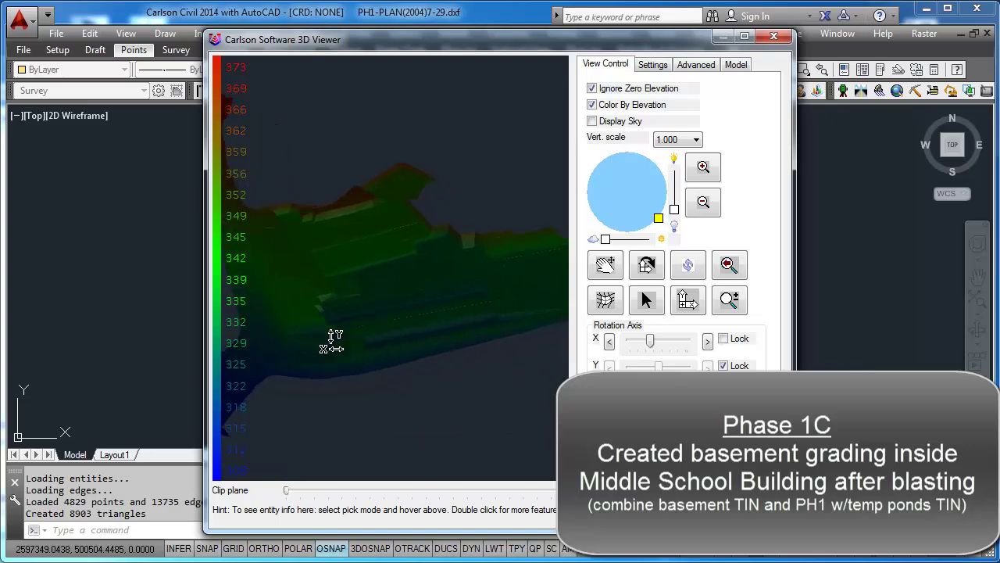
left_click_drag(408, 432, 435, 404)
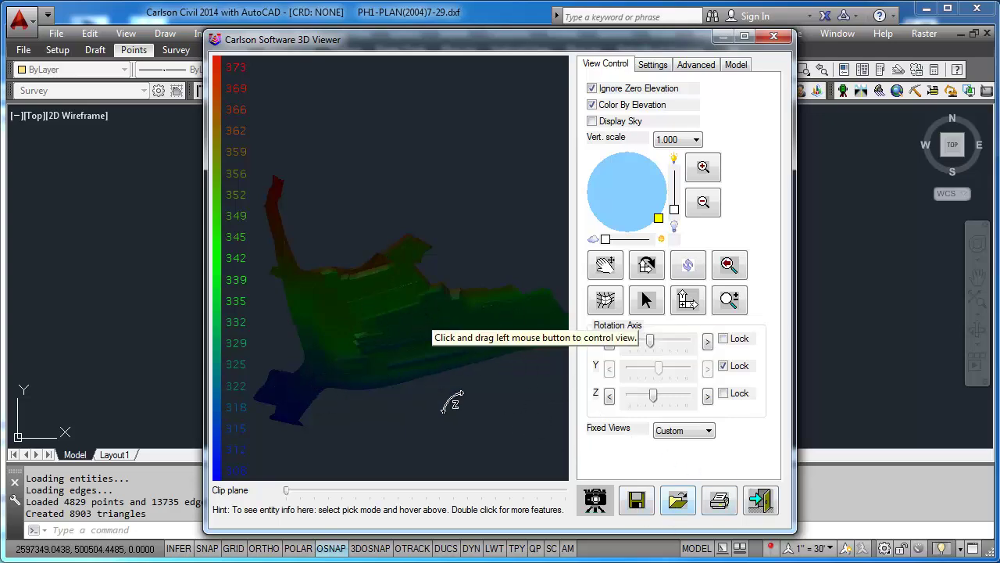
left_click(759, 501)
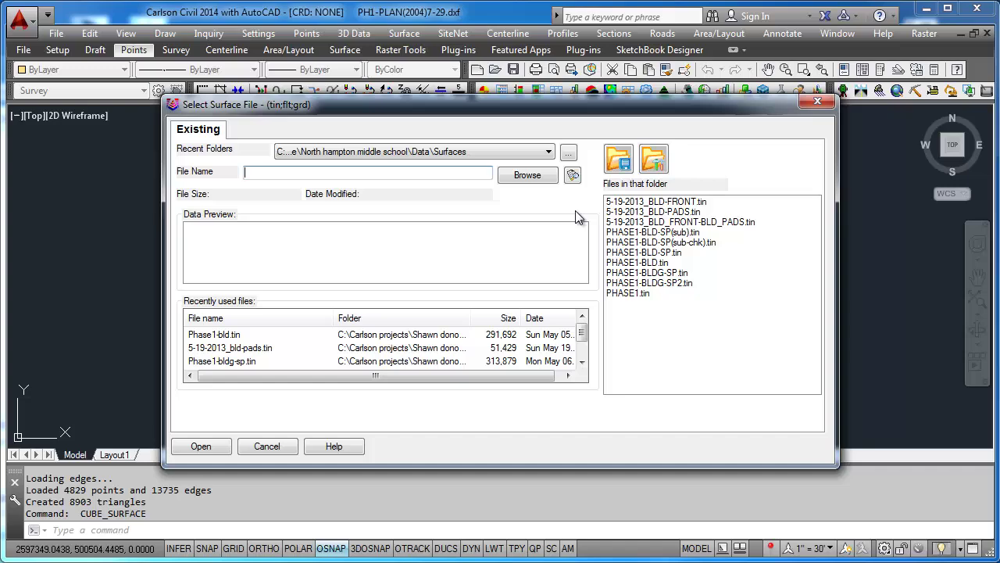
Step: Examine the building-front surface 5-19-2013_BLD-FRONT.tin in the Surface 3D Viewer by tilting and rotating it, and exit the viewer
double_click(632, 202)
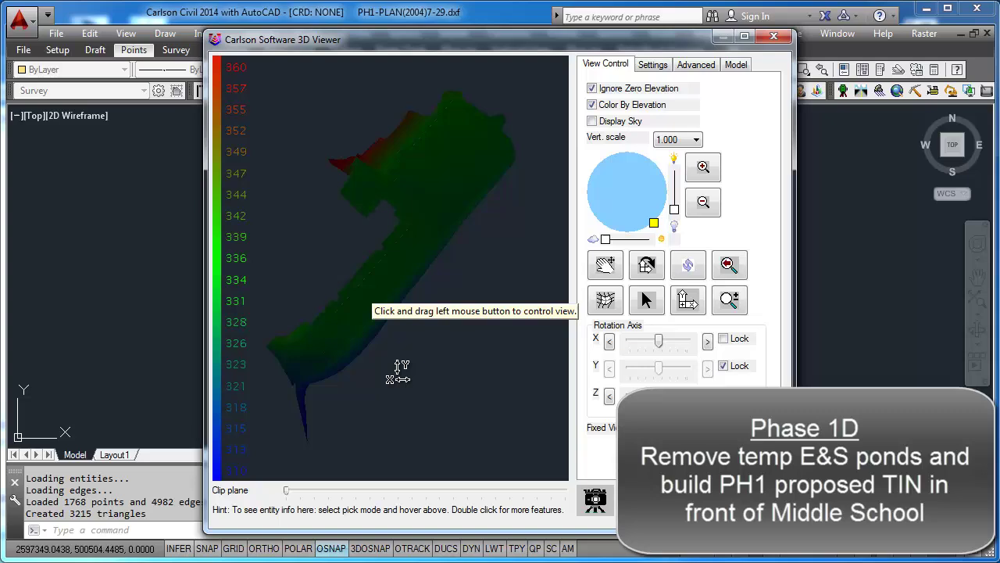
left_click_drag(404, 346, 500, 270)
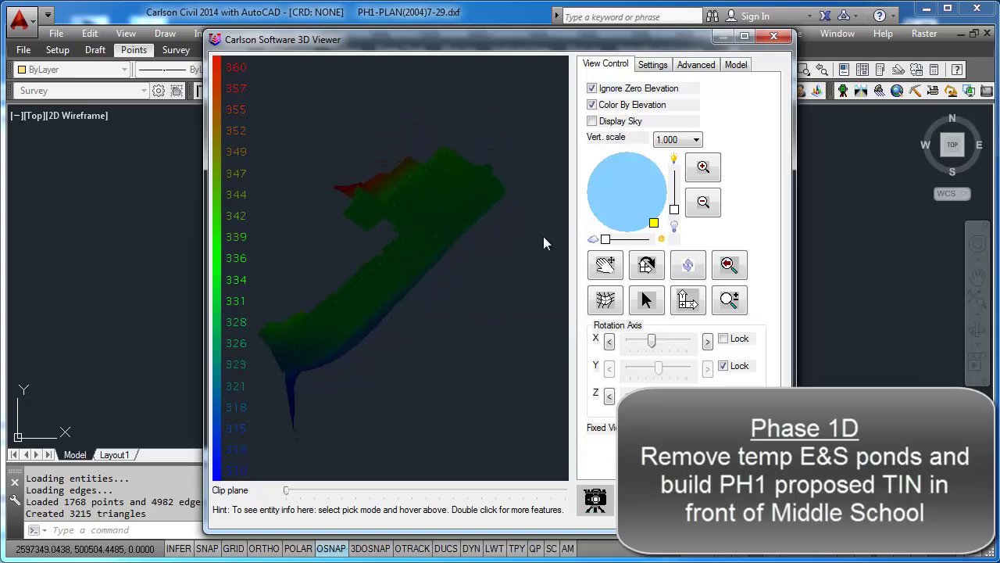
left_click_drag(486, 326, 361, 339)
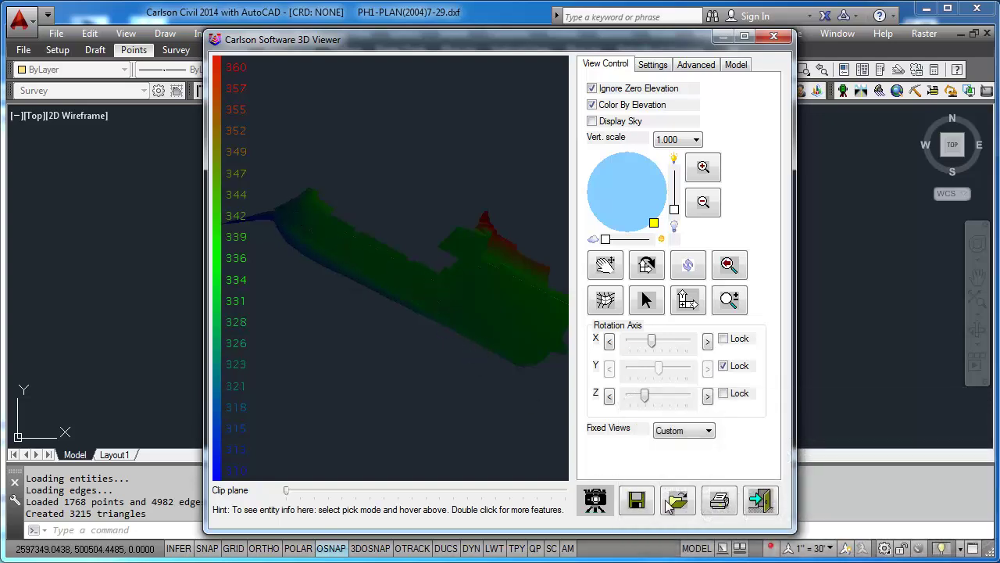
left_click(762, 501)
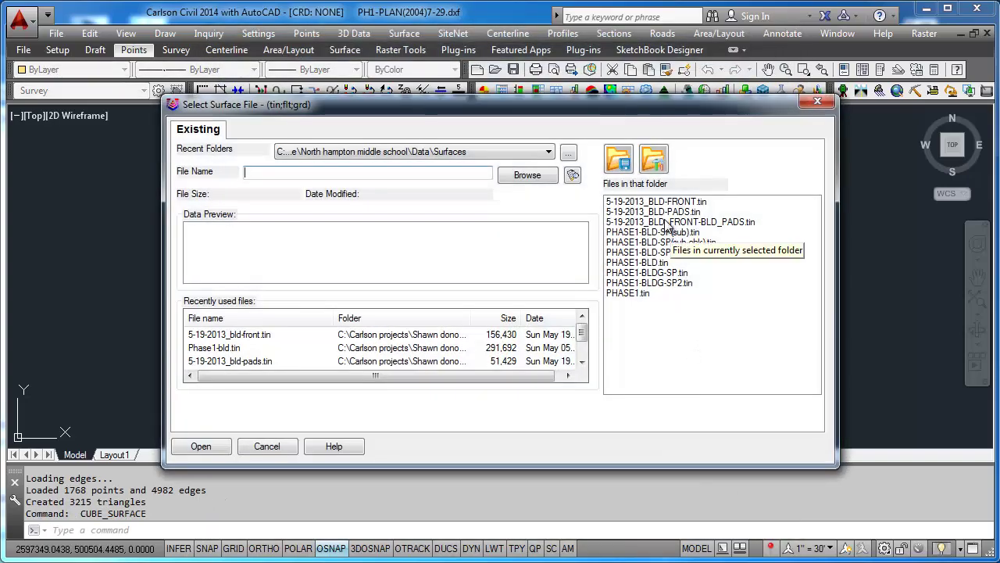
Step: Examine the combined front and pads surface 5-19-2013_BLD_FRONT-BLD_PADS.tin from several angles in the Surface 3D Viewer and exit the viewer
double_click(666, 223)
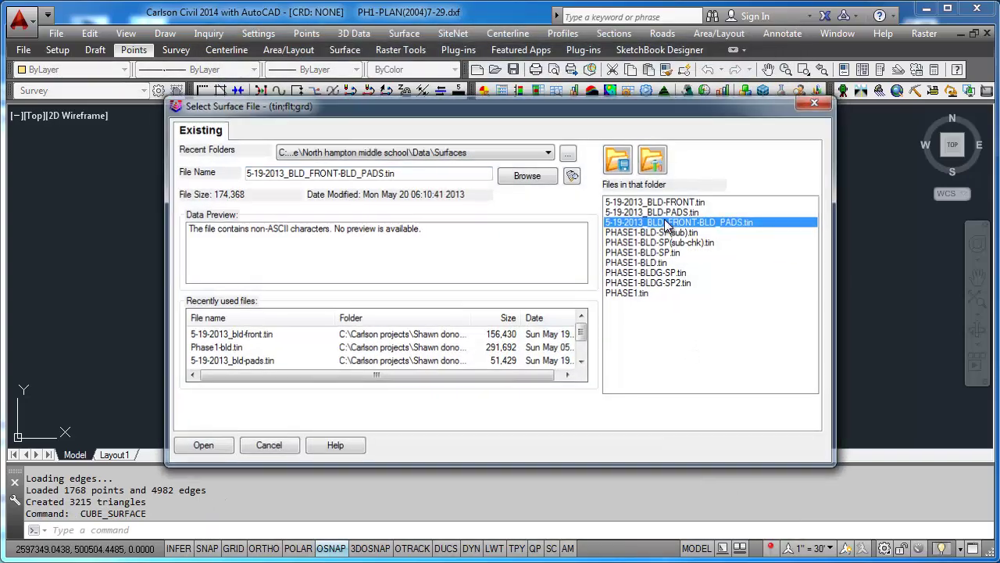
left_click_drag(514, 383, 427, 383)
left_click_drag(435, 316, 471, 336)
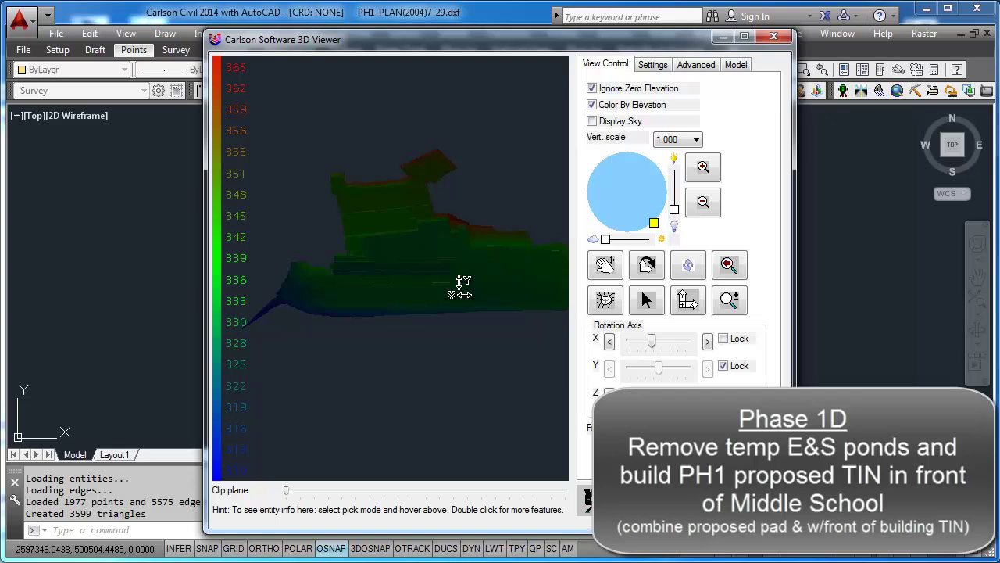
left_click_drag(458, 284, 346, 289)
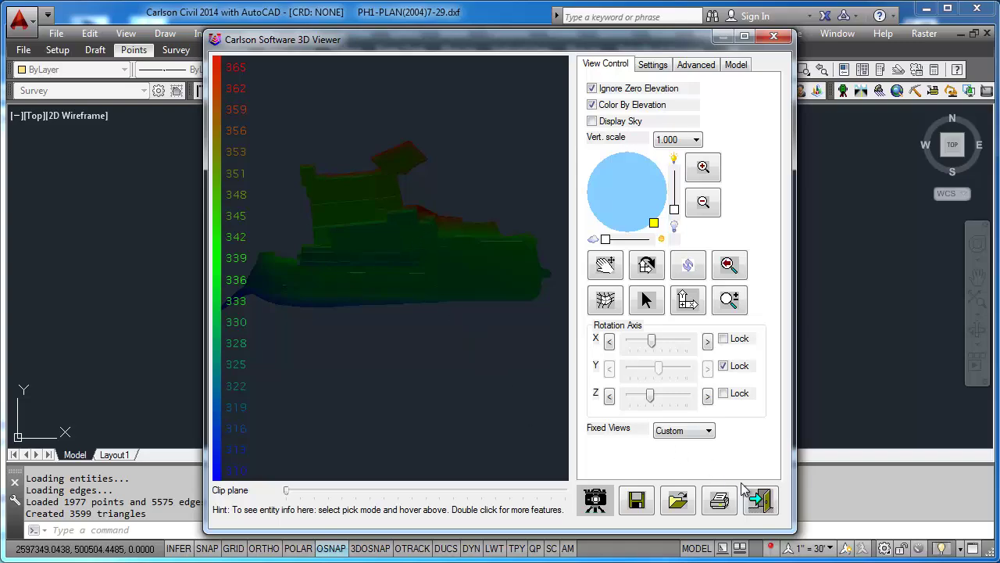
left_click(760, 502)
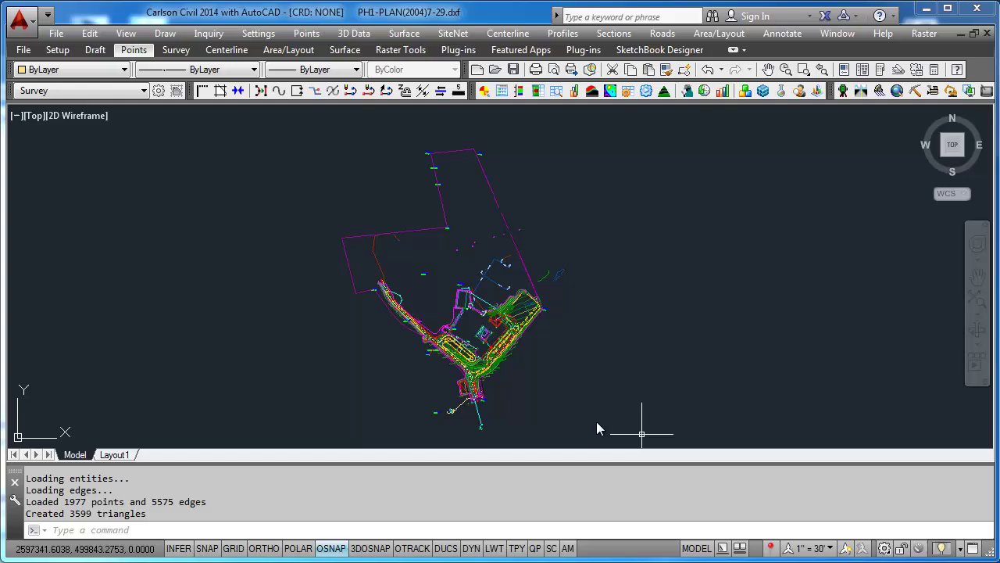
Step: Switch the surface file selection to the main North hampton middle school folder and open BLD-PADS-FRONT-BB.tin in the Surface 3D Viewer
key("Return")
left_click(546, 153)
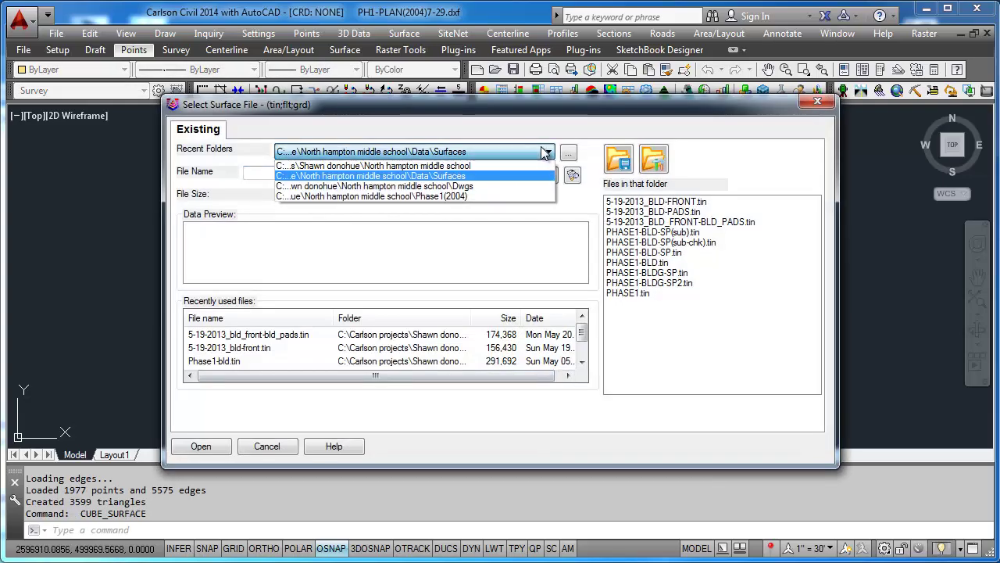
left_click(499, 167)
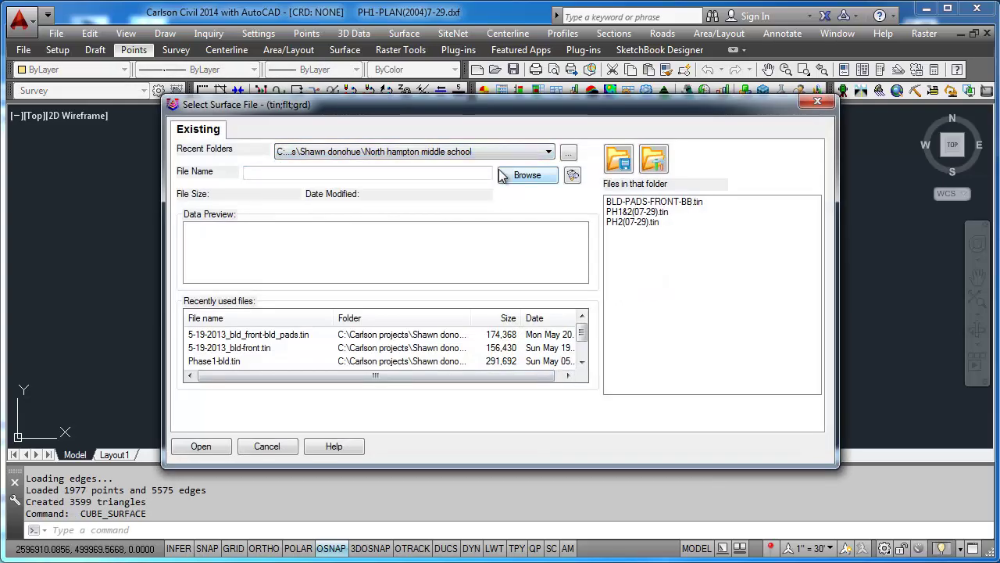
double_click(659, 203)
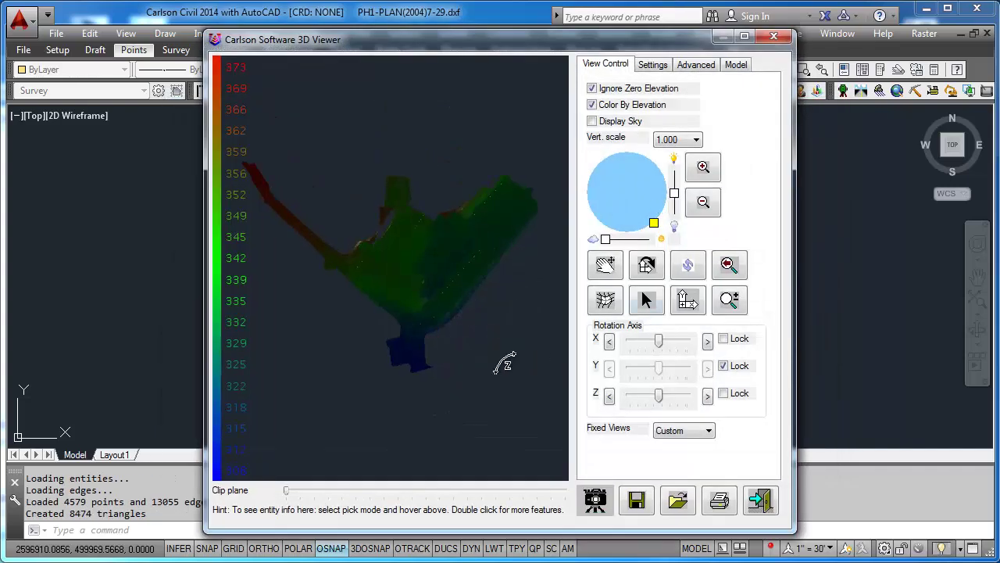
Step: Tilt the BLD-PADS-FRONT-BB surface and set its vertical scale to 3.000
left_click_drag(492, 377, 543, 289)
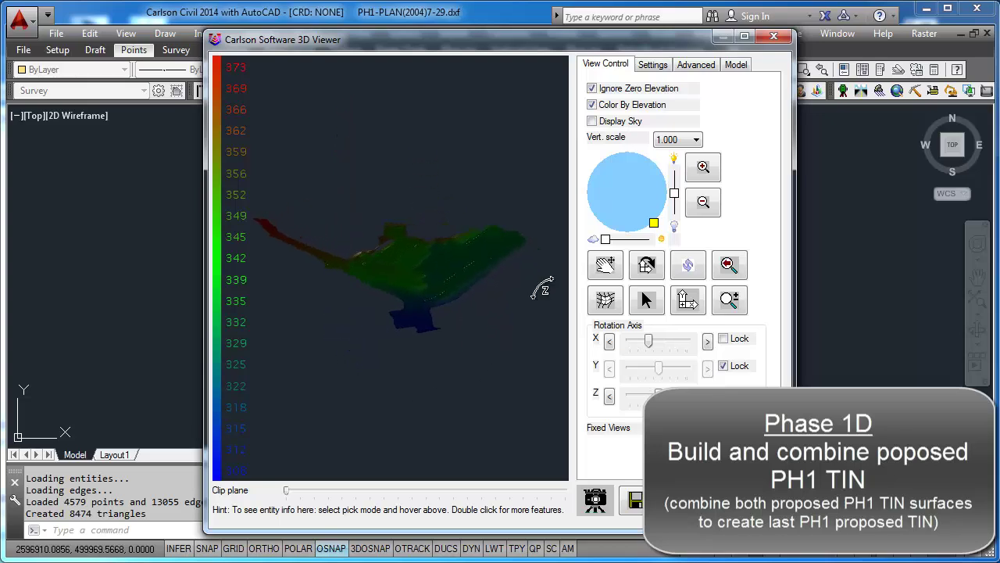
left_click(695, 139)
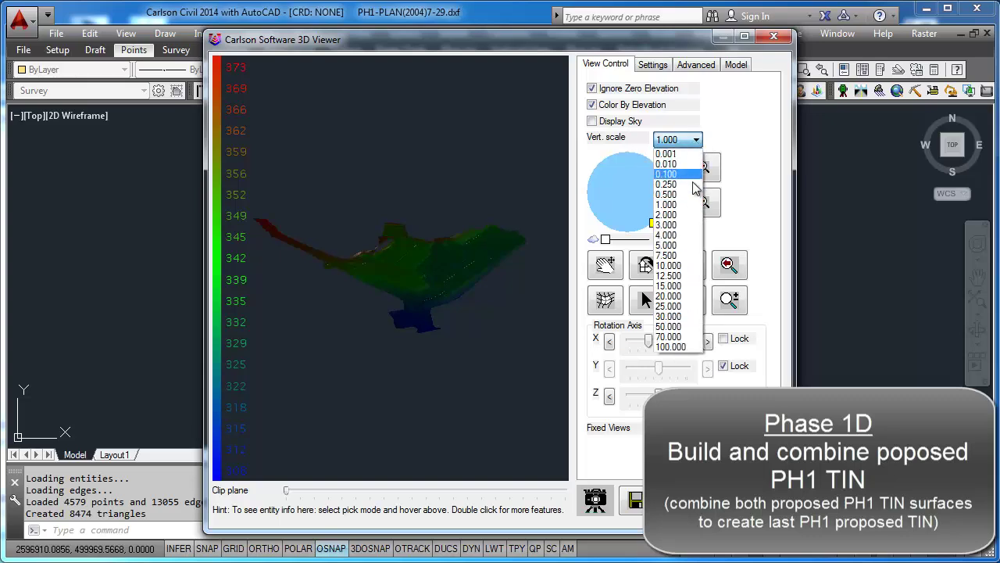
left_click(667, 225)
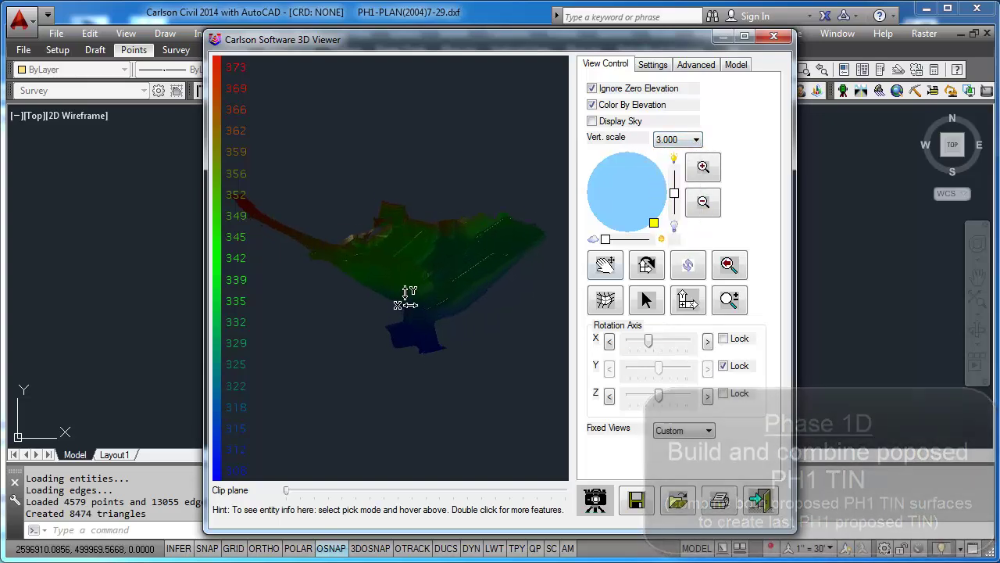
Step: Inspect the vertically exaggerated BLD-PADS-FRONT-BB surface from several angles and exit the 3D viewer
left_click_drag(466, 401, 425, 413)
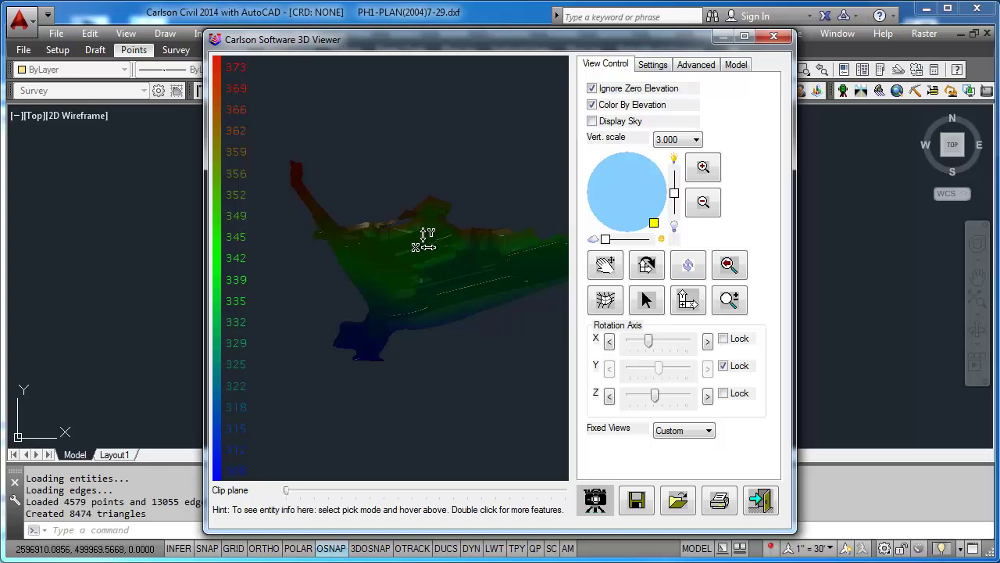
left_click_drag(457, 293, 426, 313)
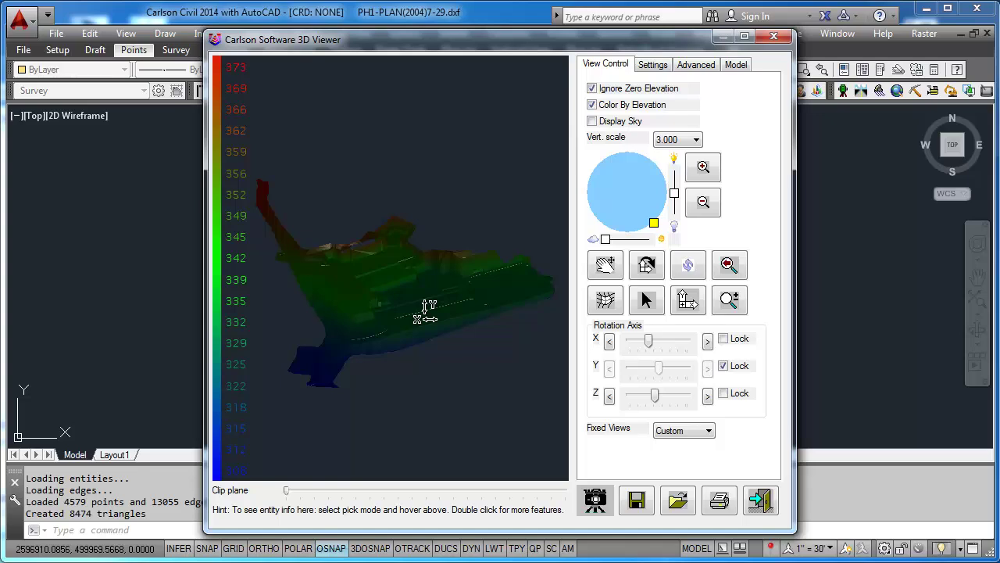
left_click_drag(395, 330, 408, 322)
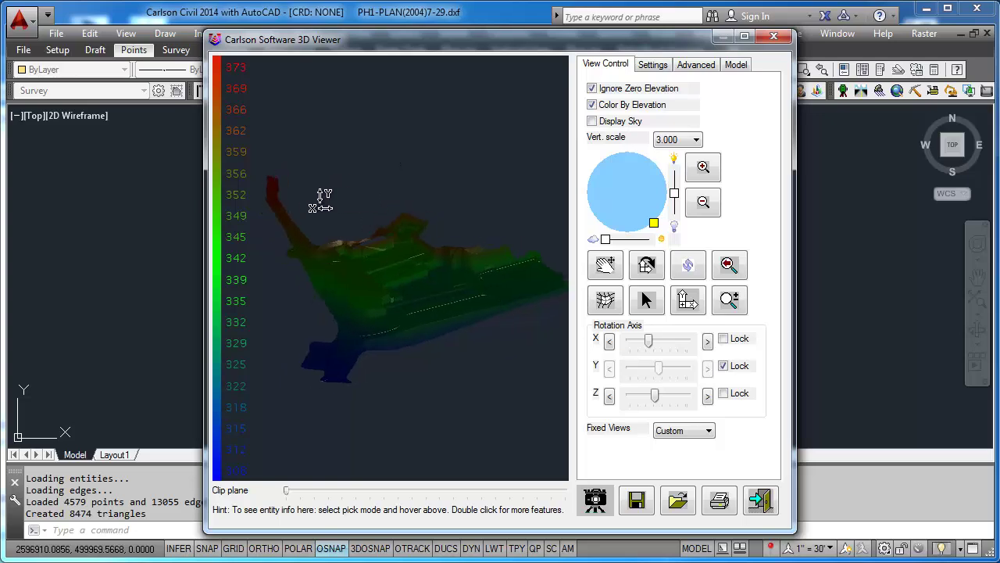
left_click(768, 507)
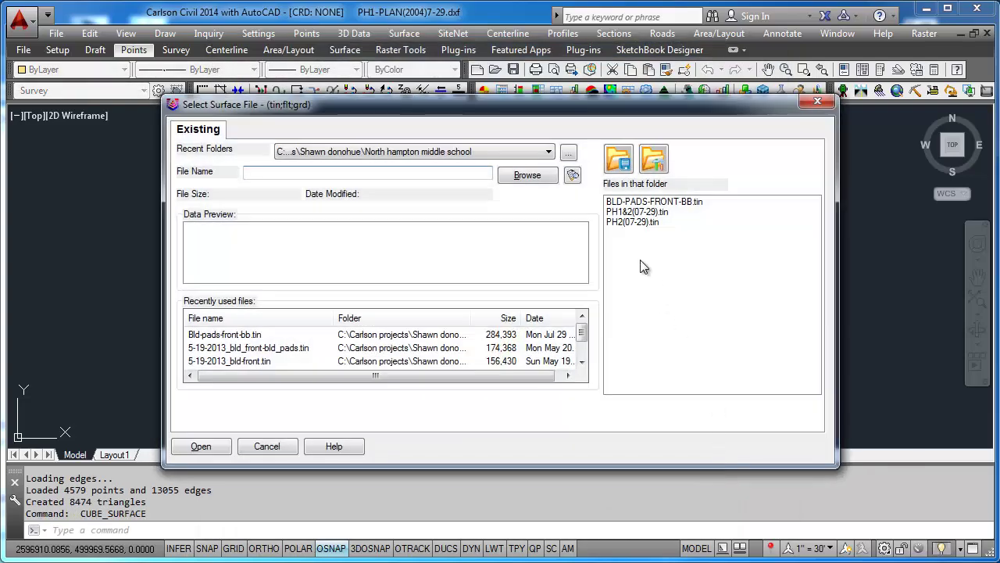
Step: Open PH2(07-29).tin in the 3D viewer and display the tilted surface as a wireframe without elevation coloring
double_click(635, 222)
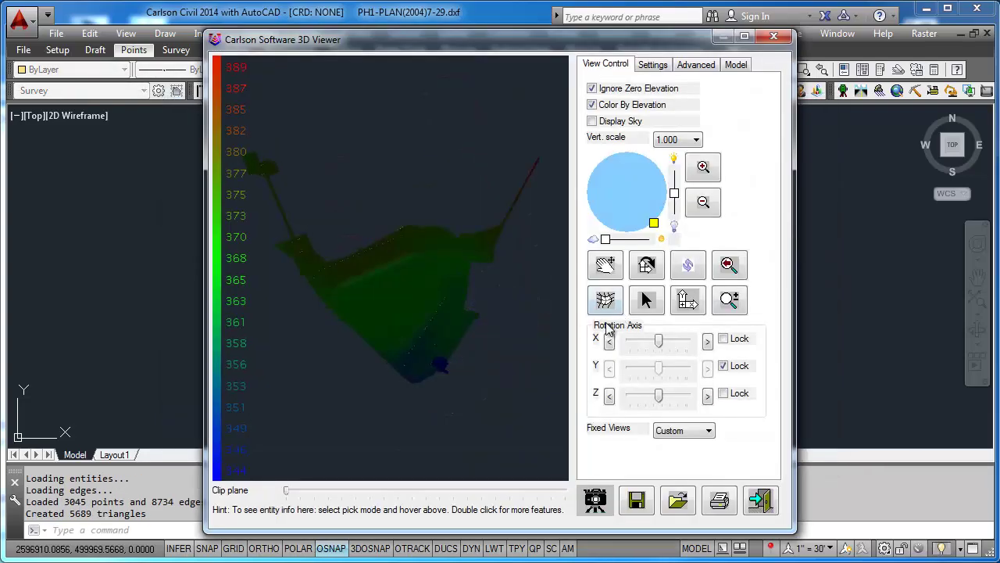
left_click_drag(464, 397, 438, 389)
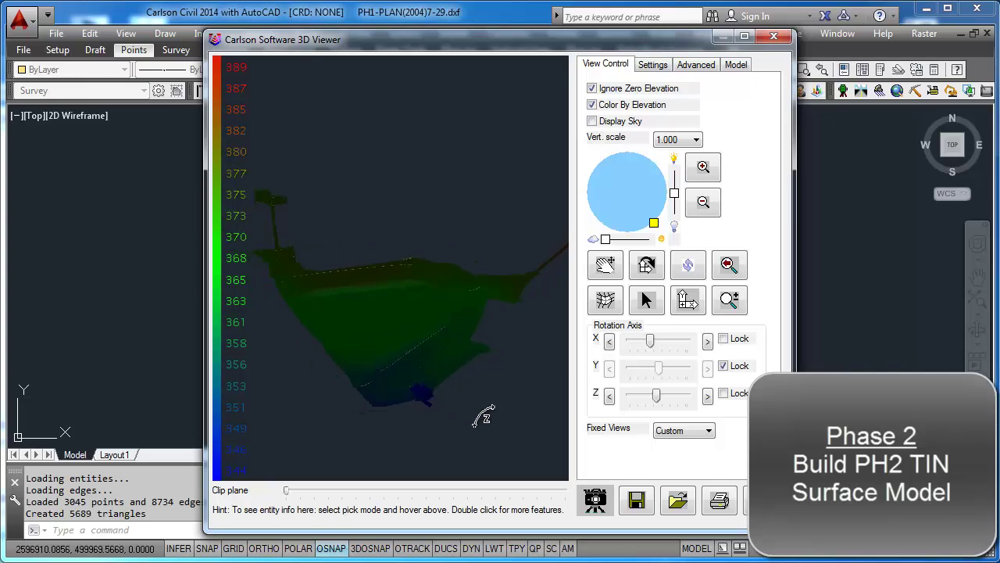
left_click(612, 107)
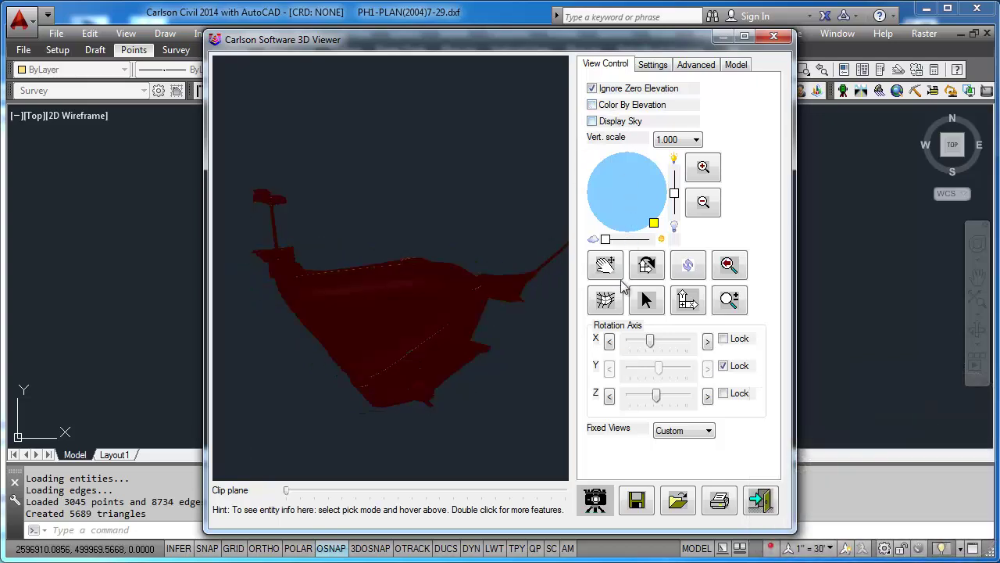
left_click(612, 307)
Step: Examine the PH2 surface's triangle mesh up close from several angles, restore its shaded display, and exit the viewer
scroll(391, 328, "up", 5)
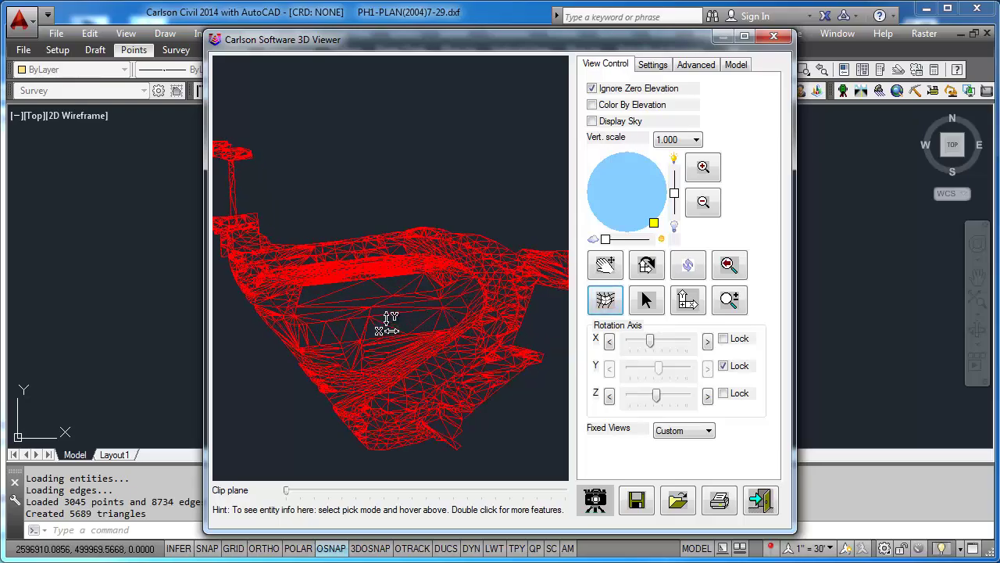
left_click_drag(351, 364, 489, 339)
scroll(402, 253, "up", 5)
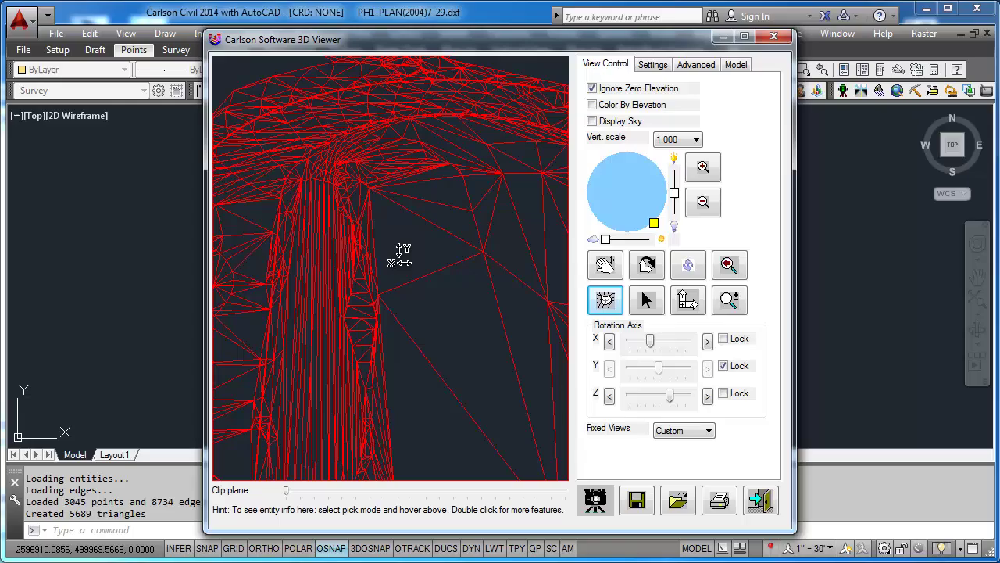
scroll(402, 254, "down", 2)
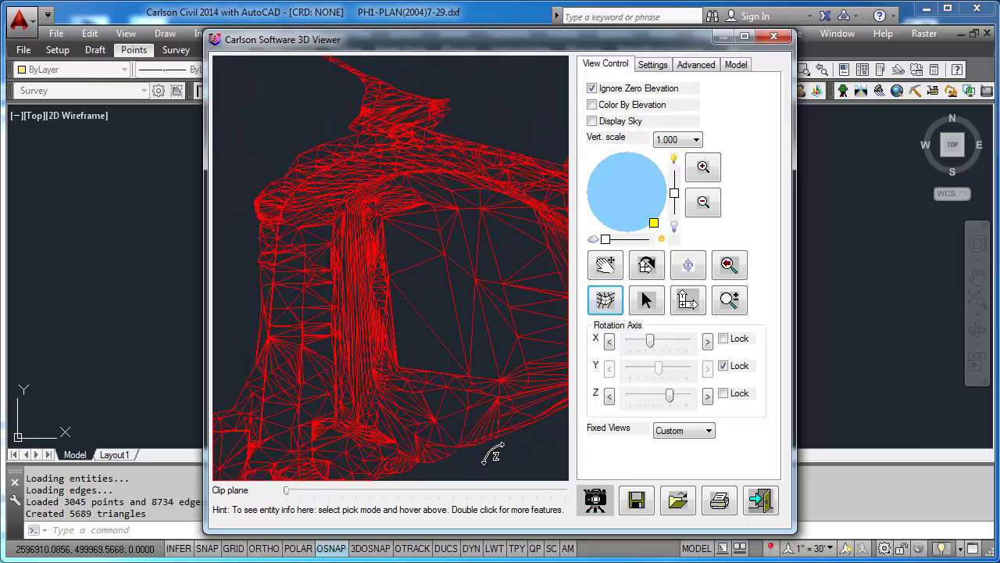
left_click_drag(493, 455, 363, 282)
left_click(605, 302)
mouse_move(508, 301)
left_mouse_down()
mouse_move(446, 304)
mouse_move(413, 408)
mouse_move(447, 391)
mouse_move(401, 384)
mouse_move(364, 440)
mouse_move(336, 438)
mouse_move(490, 479)
left_mouse_up()
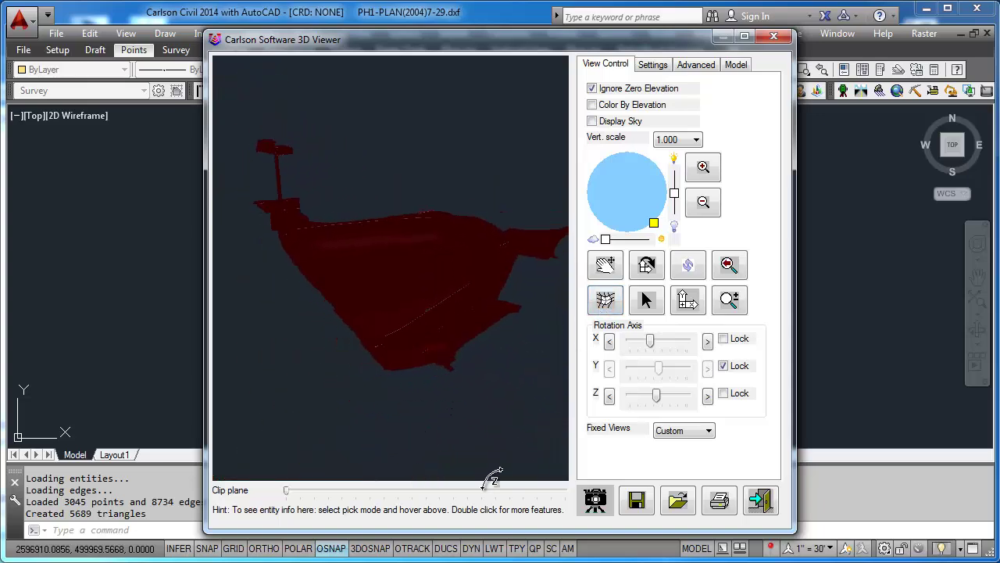
left_click(762, 501)
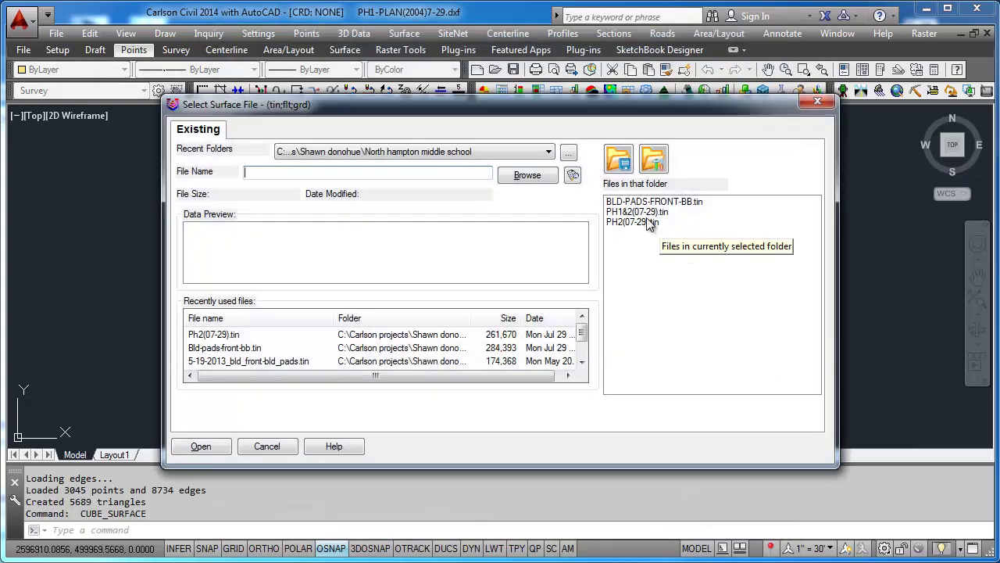
Step: Open the combined surface PH1&2(07-29).tin in the 3D viewer and show it tilted with coloring by elevation
double_click(646, 214)
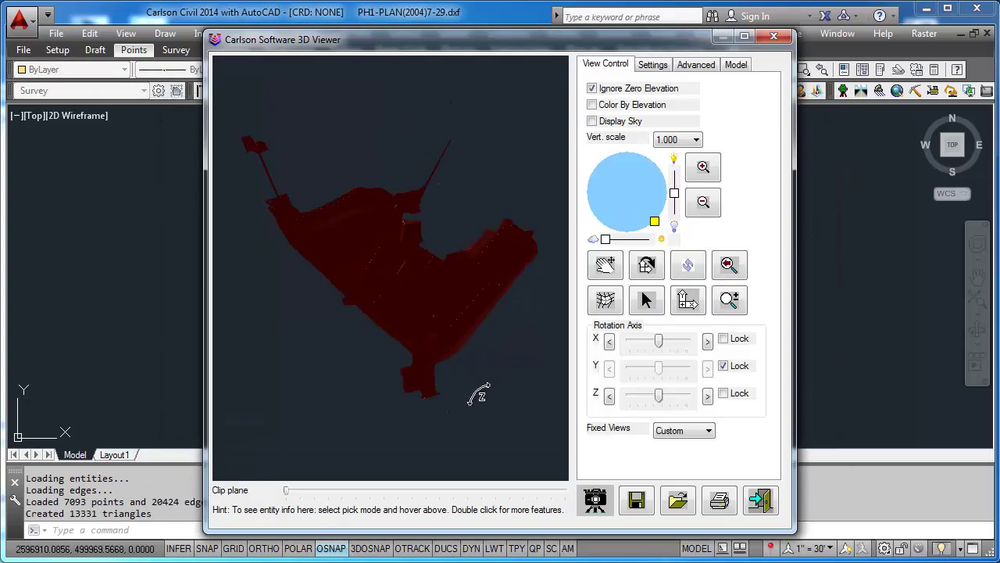
left_click_drag(488, 408, 442, 420)
scroll(424, 290, "up", 4)
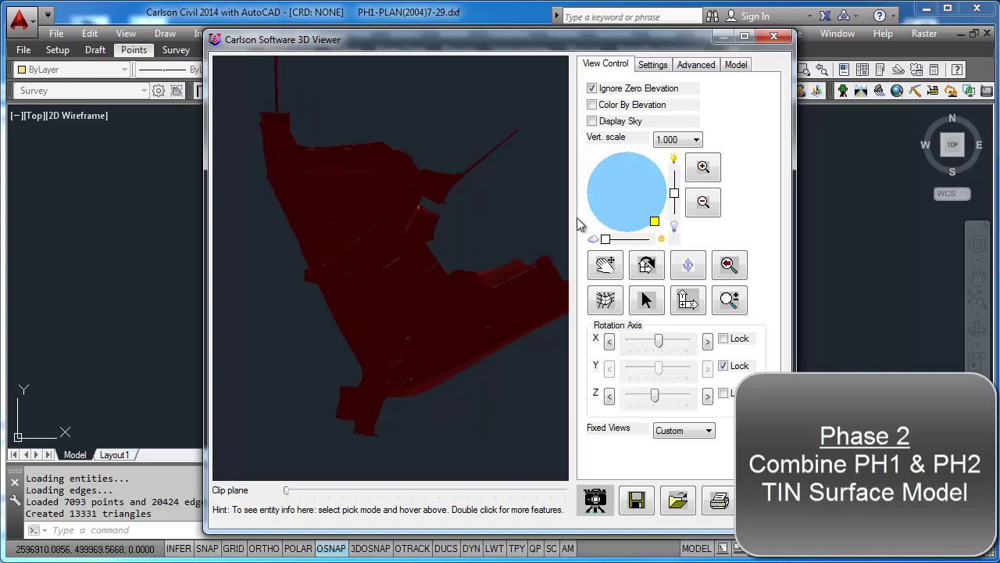
left_click(623, 108)
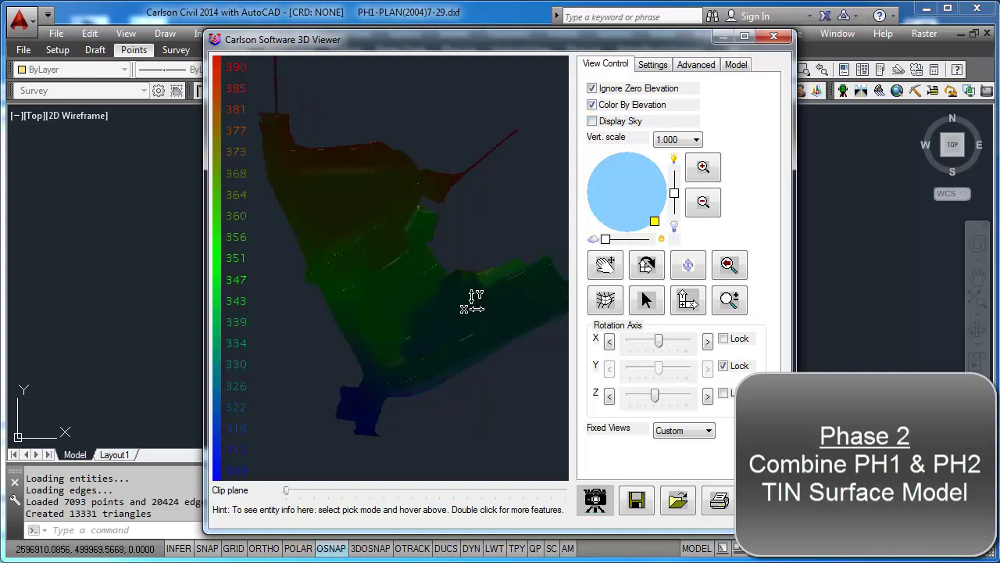
left_click_drag(453, 313, 414, 88)
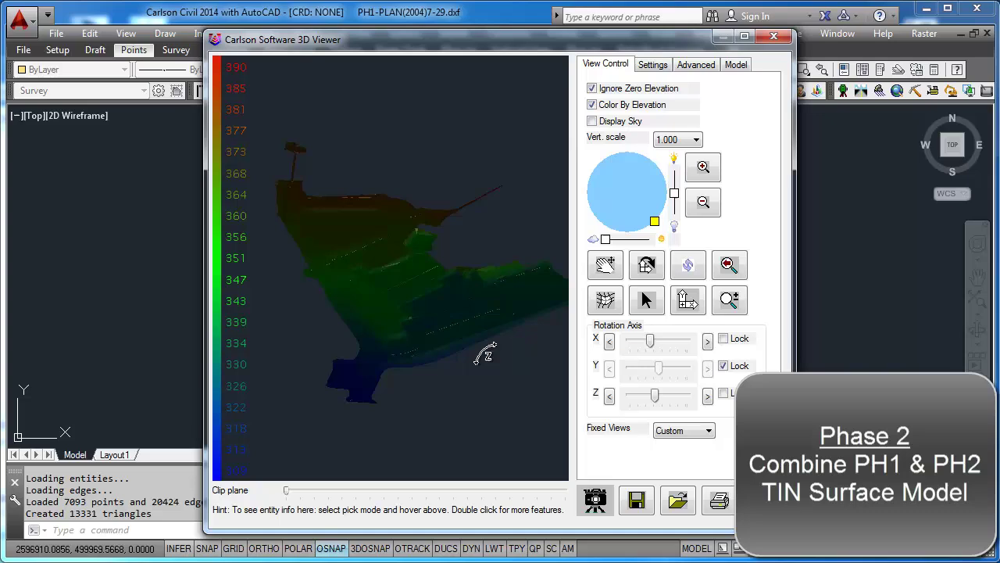
Step: Set the combined PH1&2 surface's vertical scale to 3.000 and inspect its slopes from several angles
left_click(696, 141)
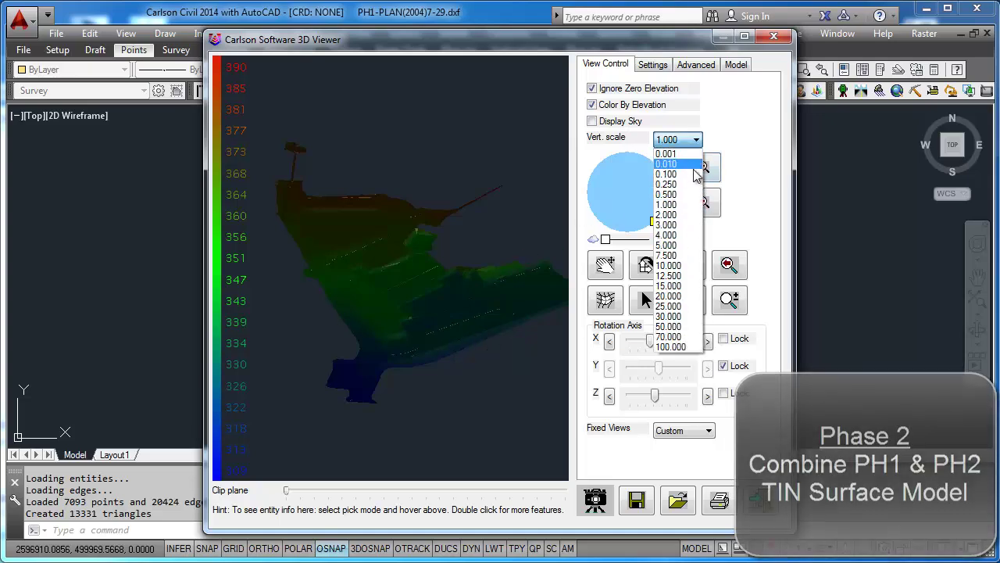
left_click(686, 234)
left_click(605, 265)
left_click_drag(487, 398, 420, 319)
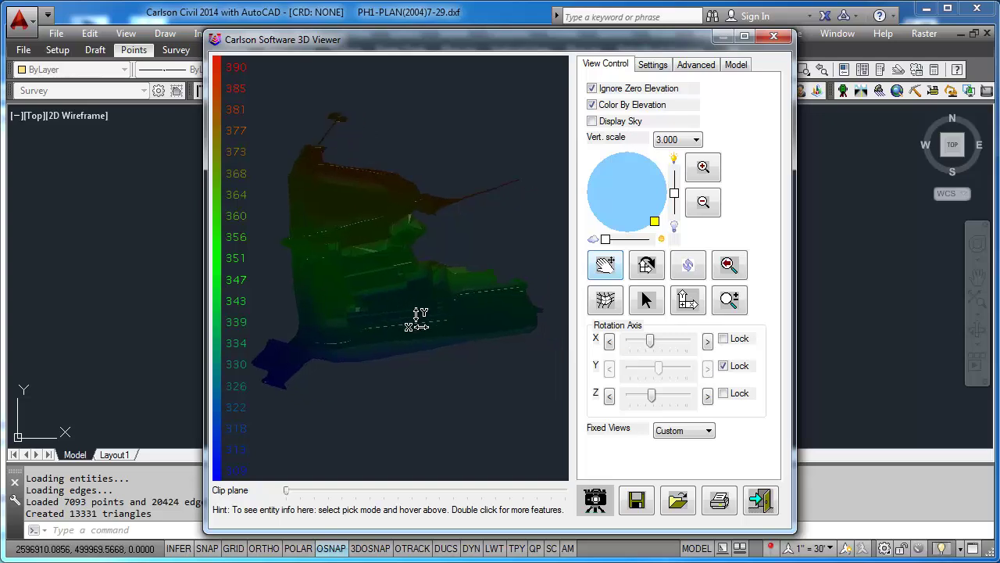
left_click_drag(404, 415, 536, 352)
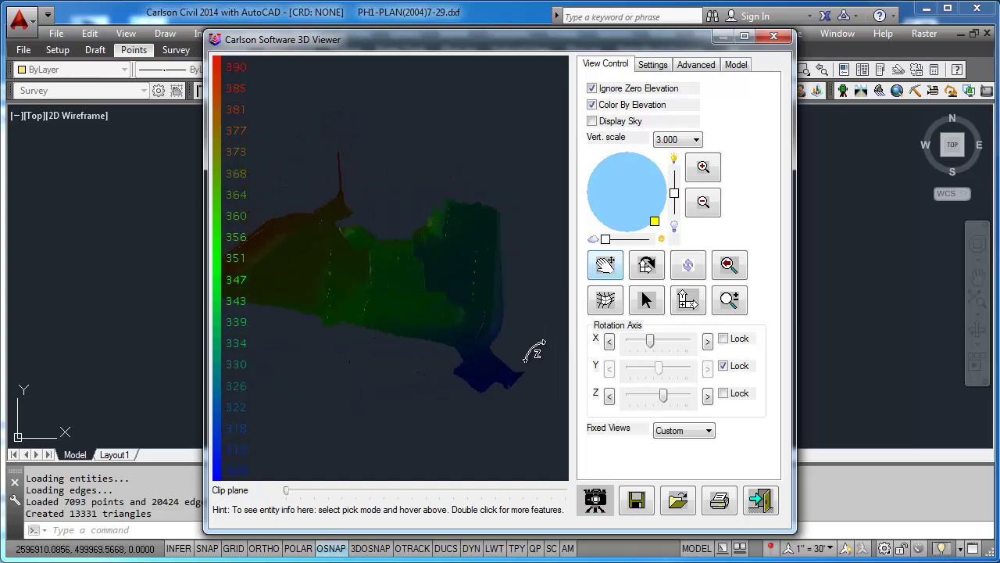
left_click_drag(279, 290, 364, 246)
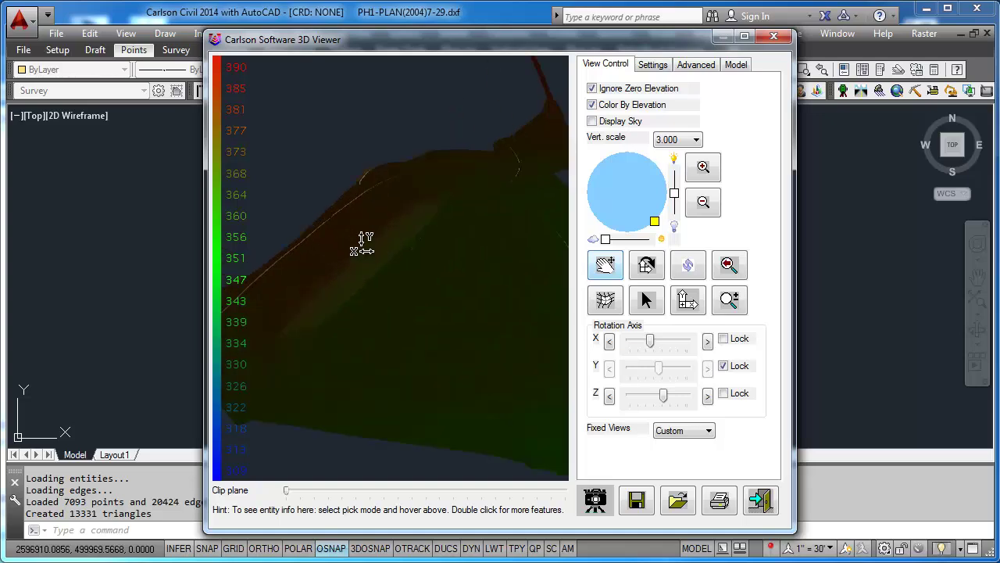
Step: Turn off elevation coloring on the combined PH1&2 surface and inspect its triangle mesh as a wireframe of the whole site
left_click(591, 105)
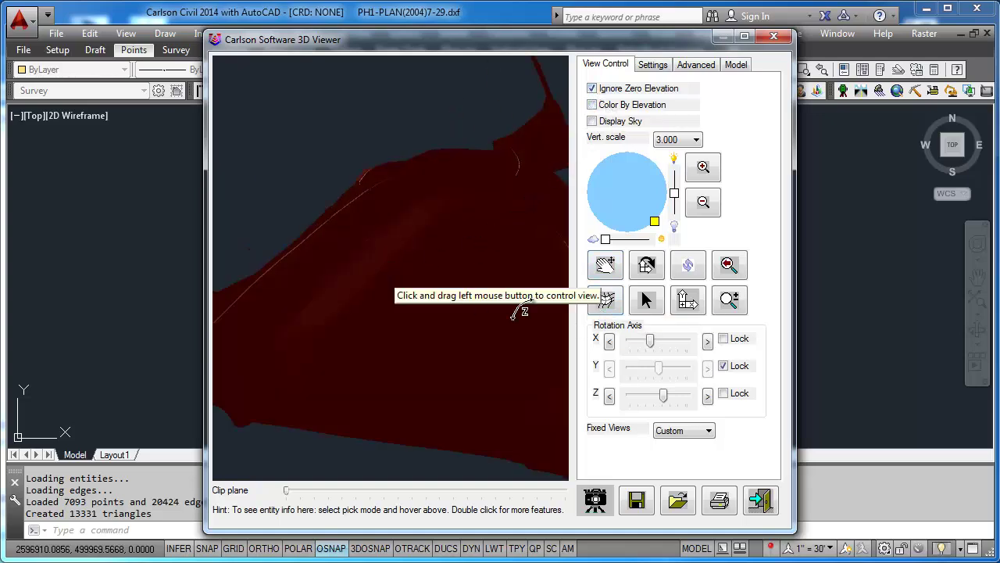
left_click(612, 304)
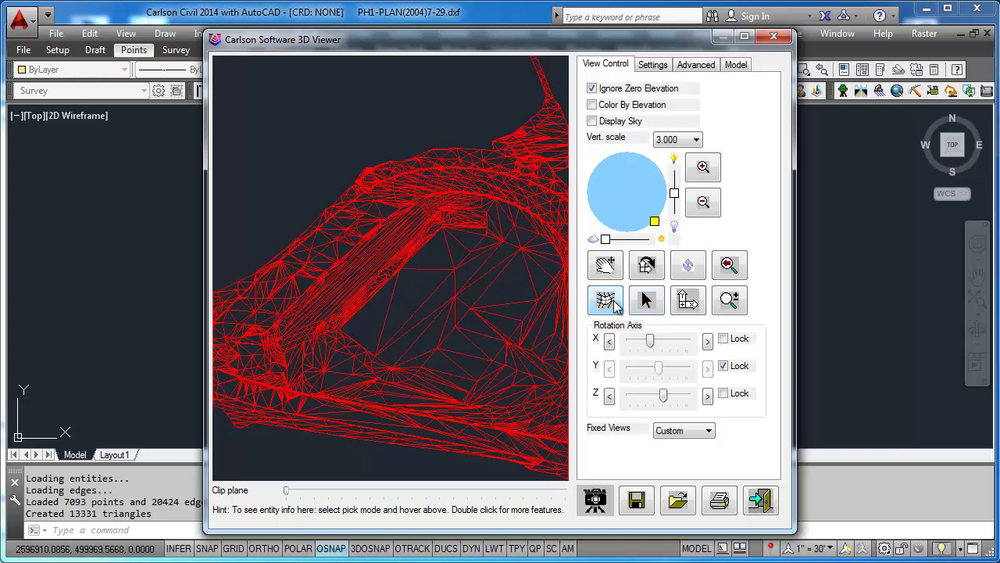
left_click_drag(447, 355, 378, 346)
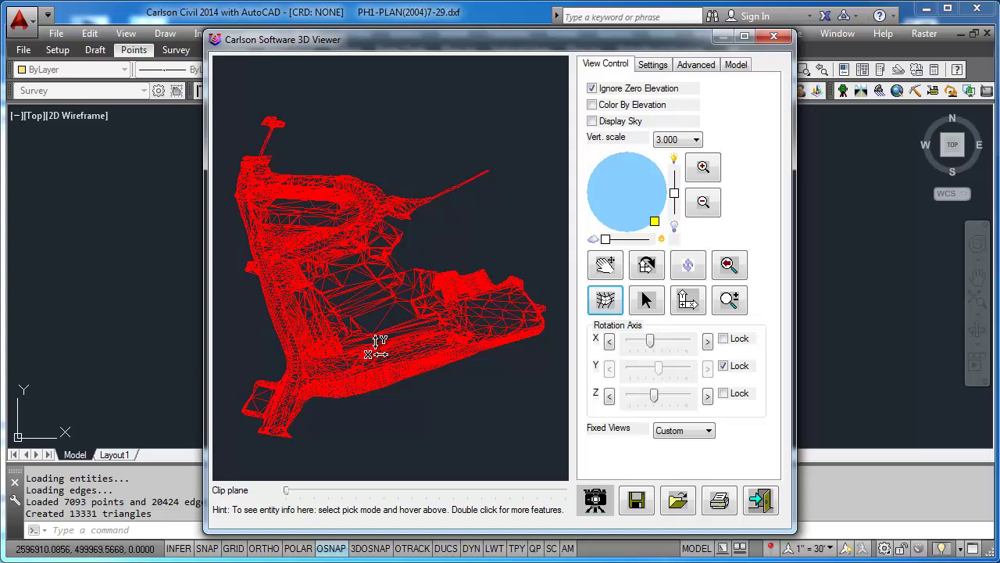